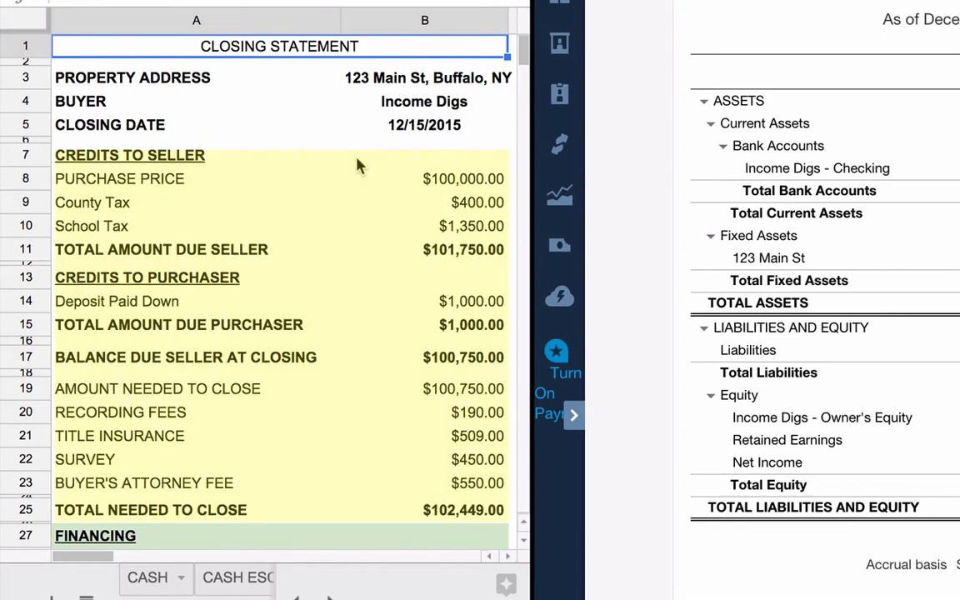
- Examine the closing statement's credits, closing costs and financing rows, including the private investor loan, recording fees and investor attorney fees
scroll(359, 166, down, 3)
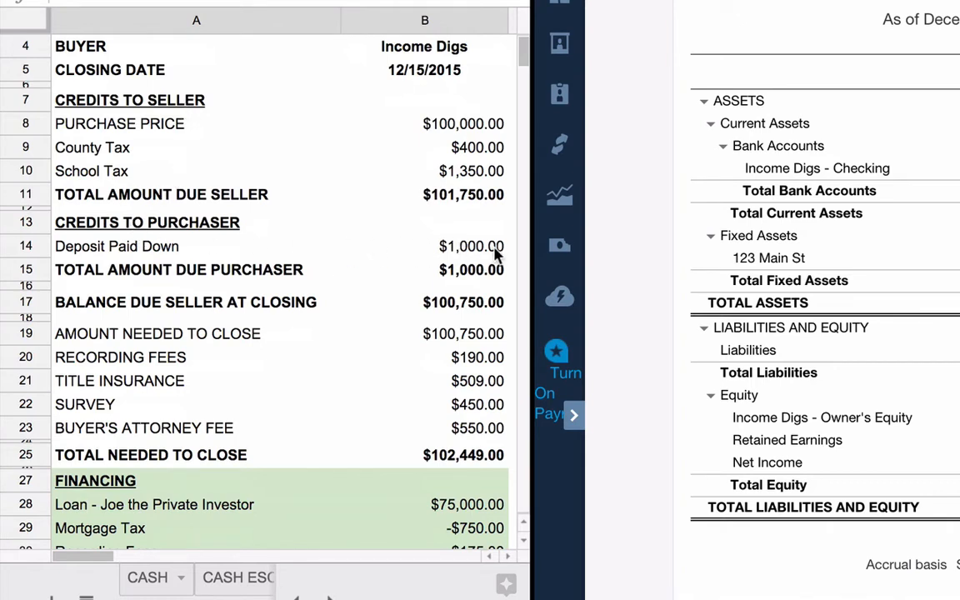
scroll(442, 254, down, 2)
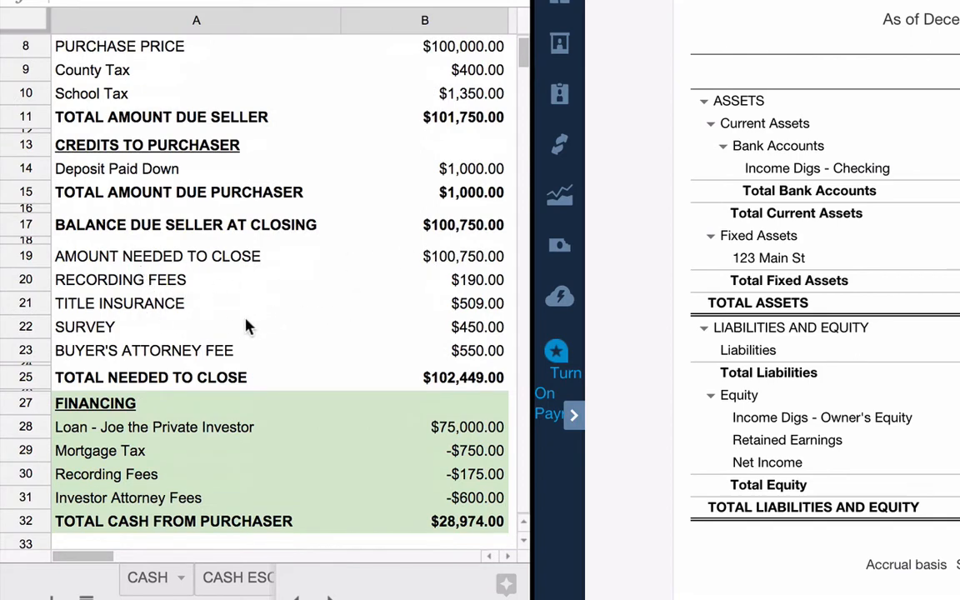
click(491, 383)
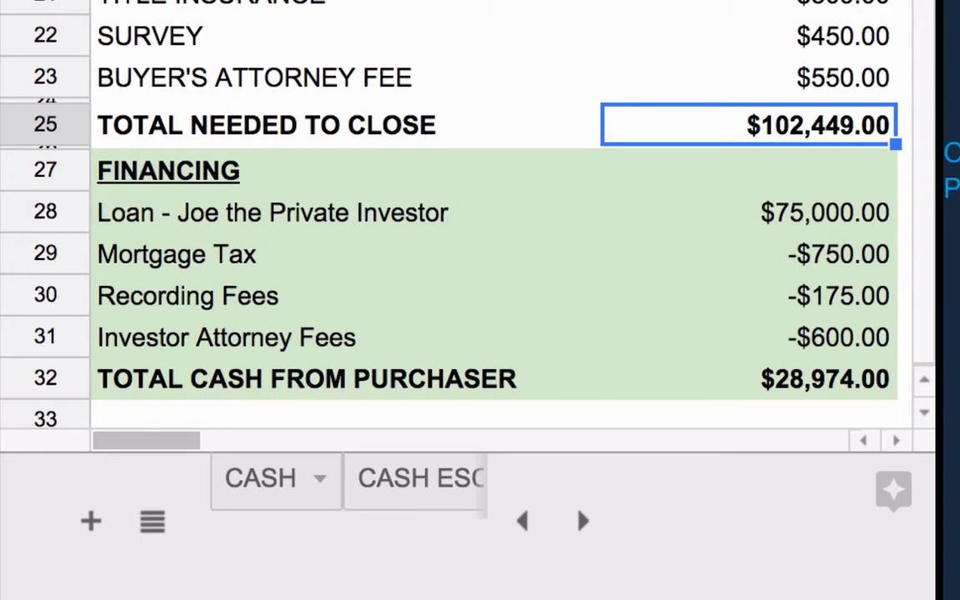
scroll(491, 217, down, 1)
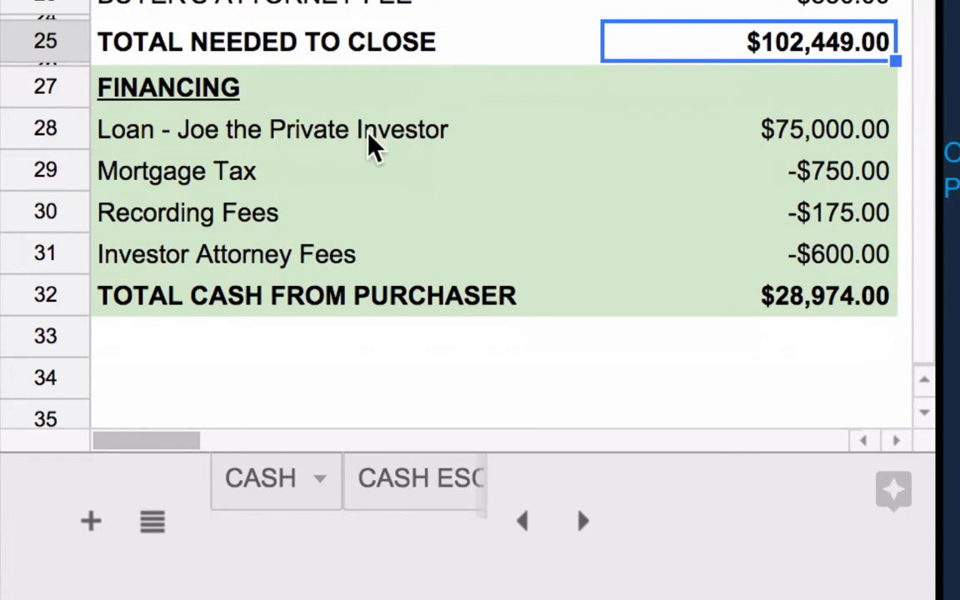
drag(372, 146, 800, 147)
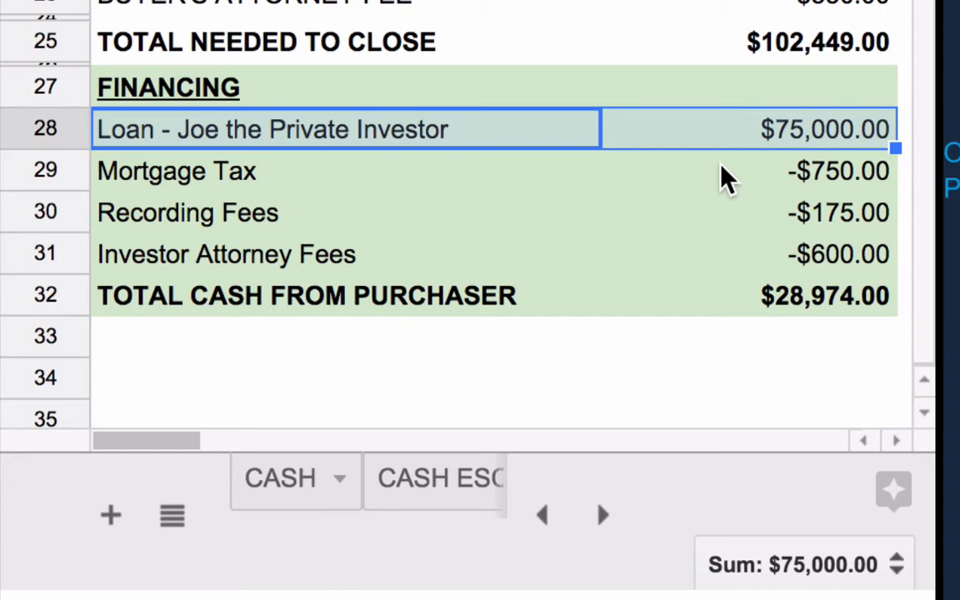
click(285, 214)
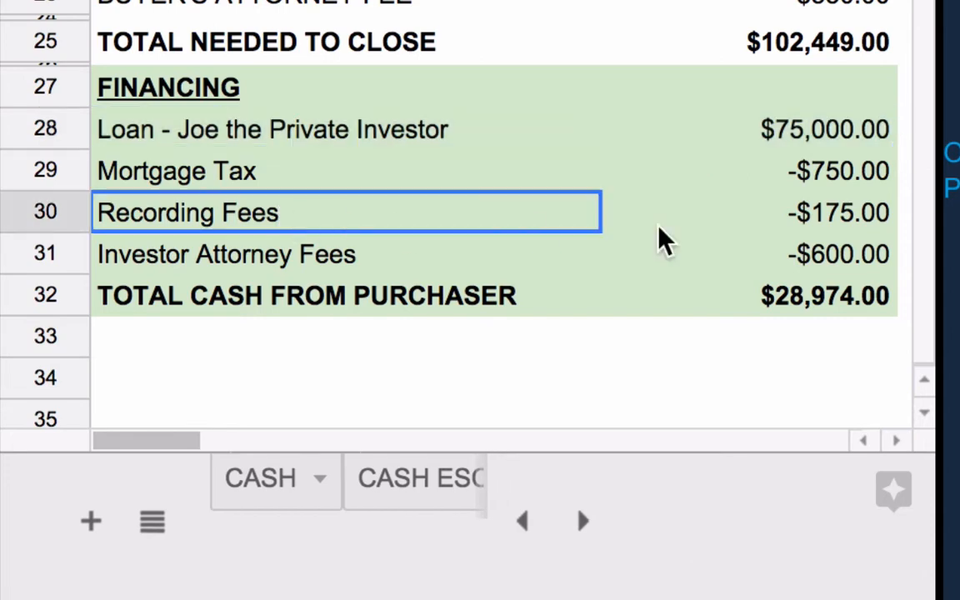
drag(865, 229, 810, 235)
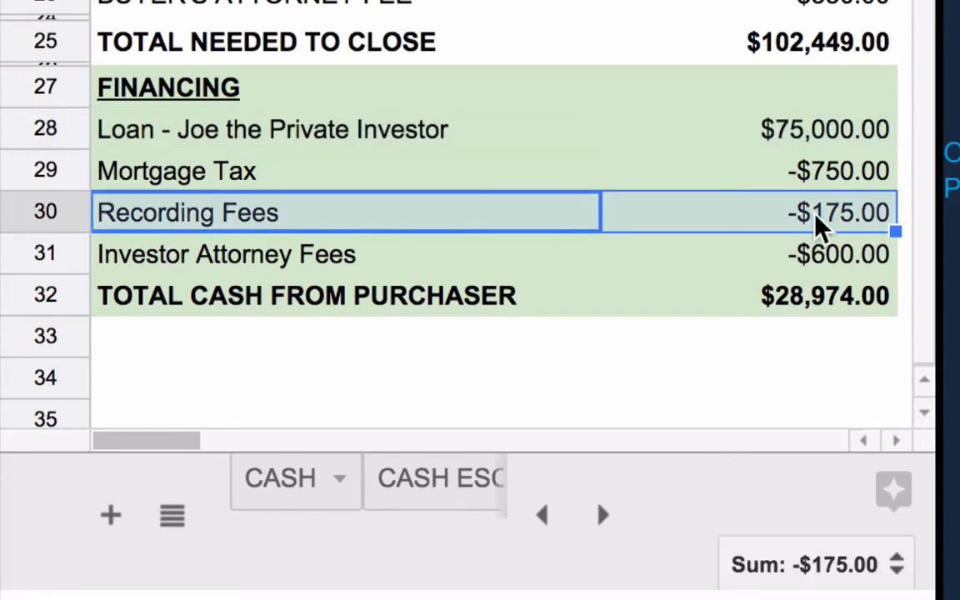
drag(292, 265, 812, 256)
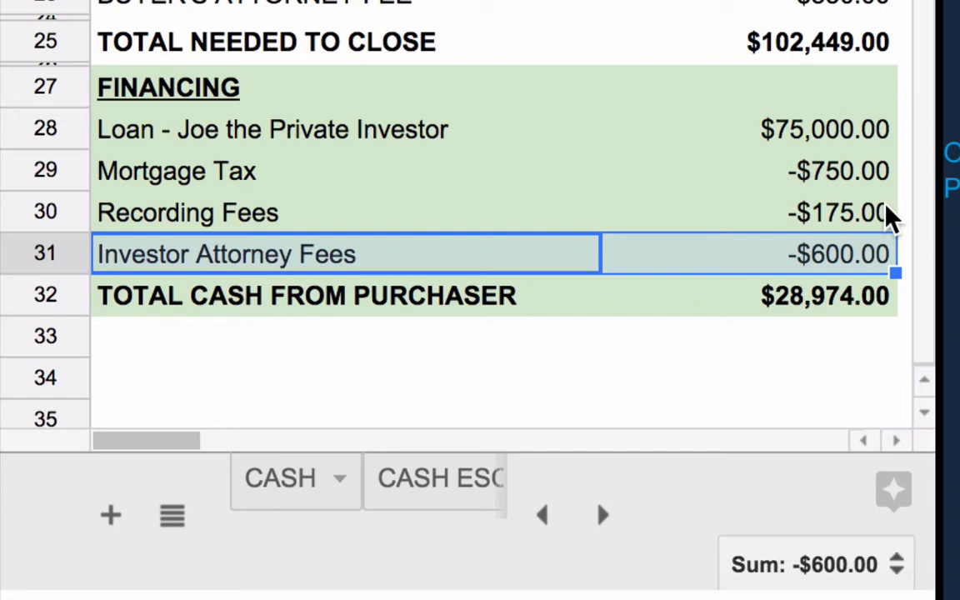
- Check how the loan amount and its three financing deductions relate the total needed to close to the total cash from purchaser
click(858, 140)
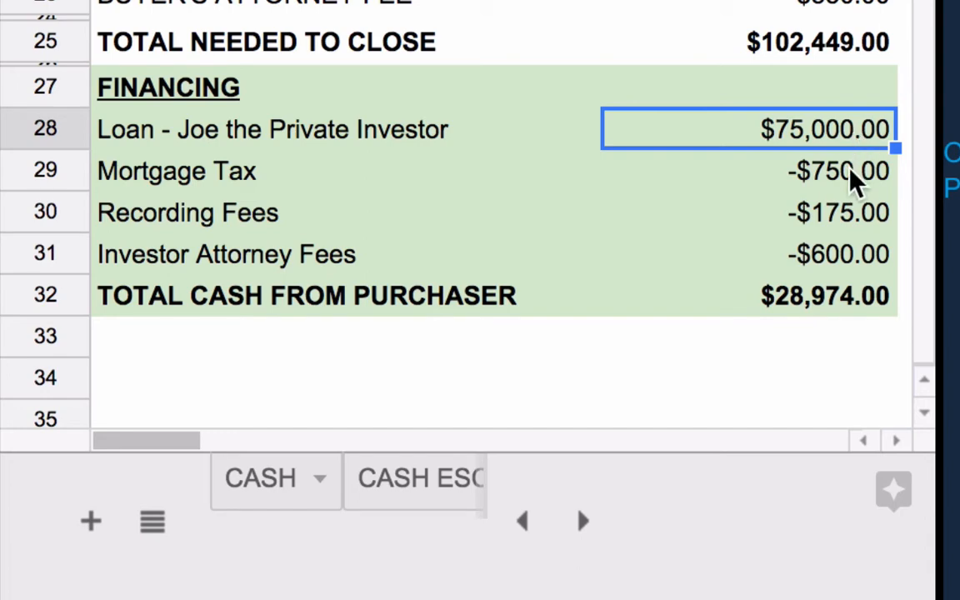
drag(852, 183, 842, 275)
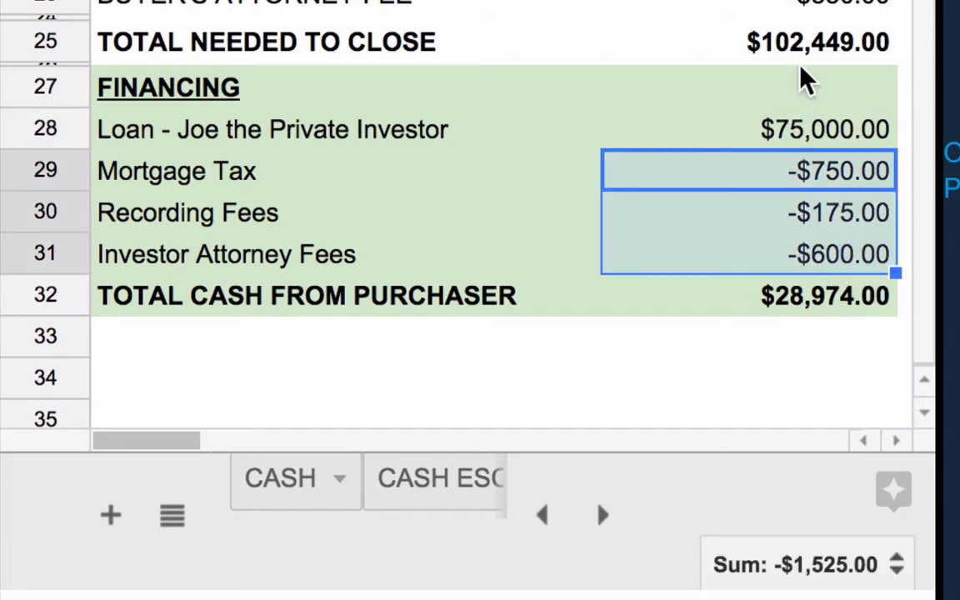
click(825, 52)
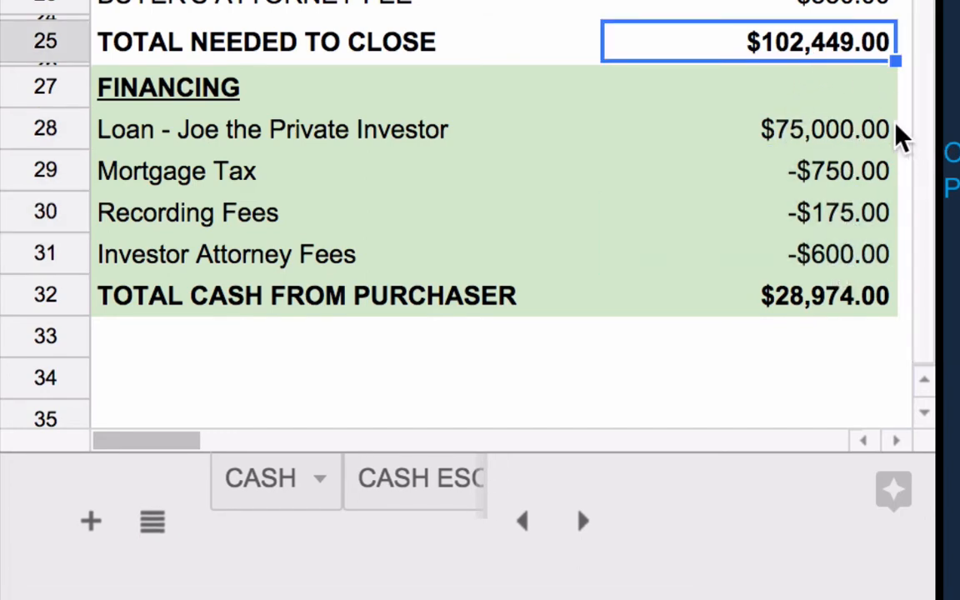
click(832, 144)
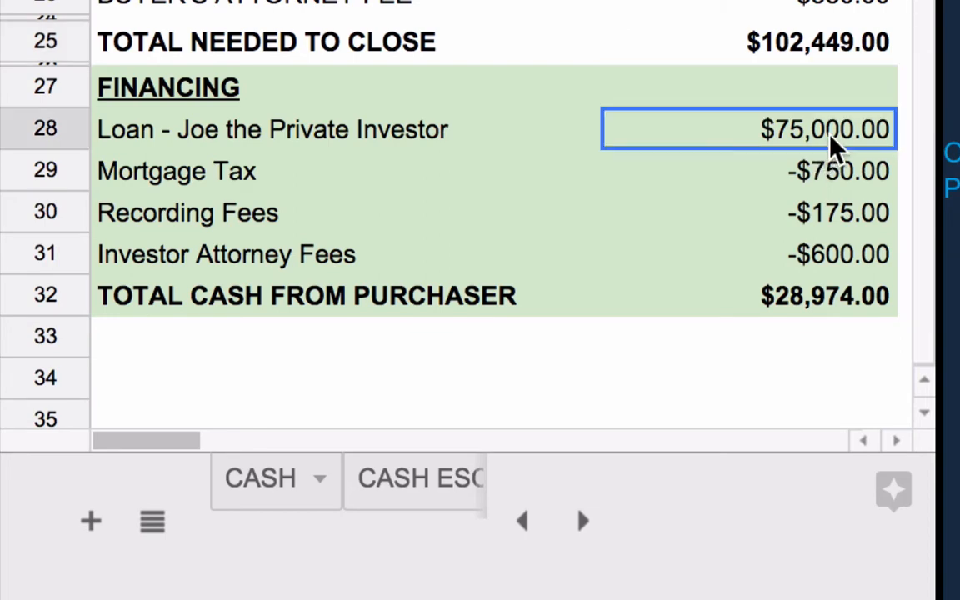
click(846, 185)
drag(846, 186, 803, 223)
click(864, 270)
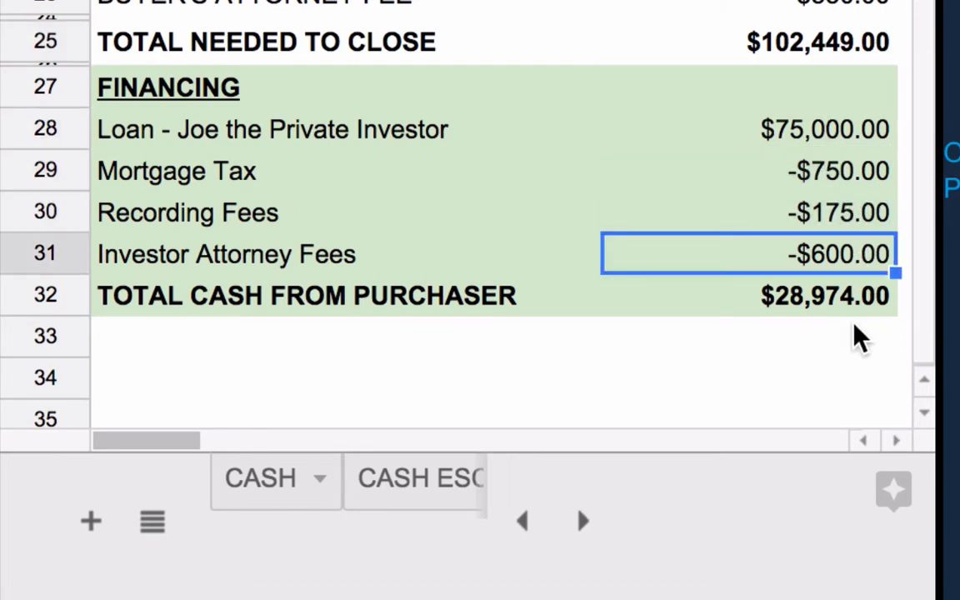
click(833, 308)
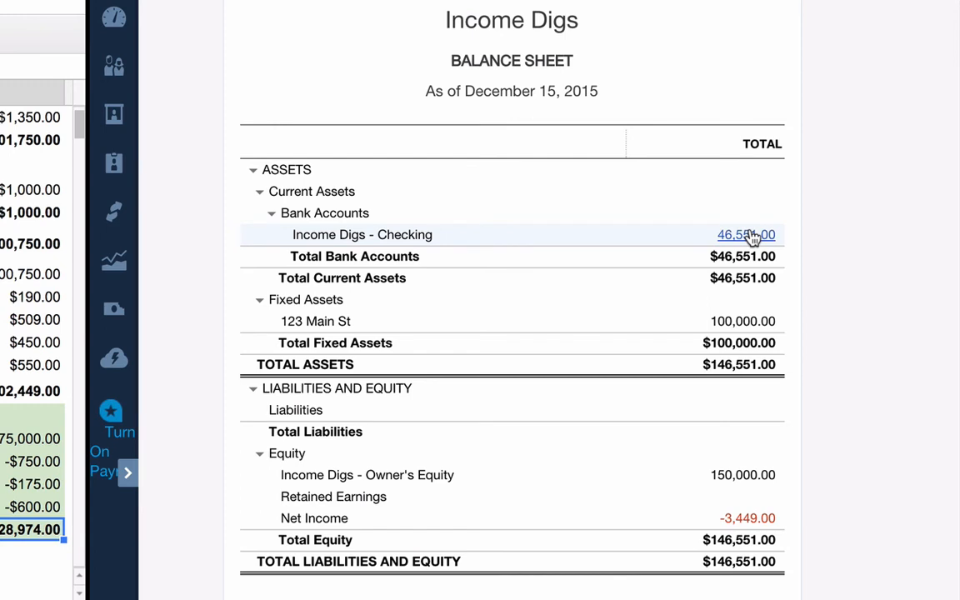
- Open the property purchase journal entry through the checking balance on the balance sheet and set its Income Digs - Checking credit to 28,974
click(752, 236)
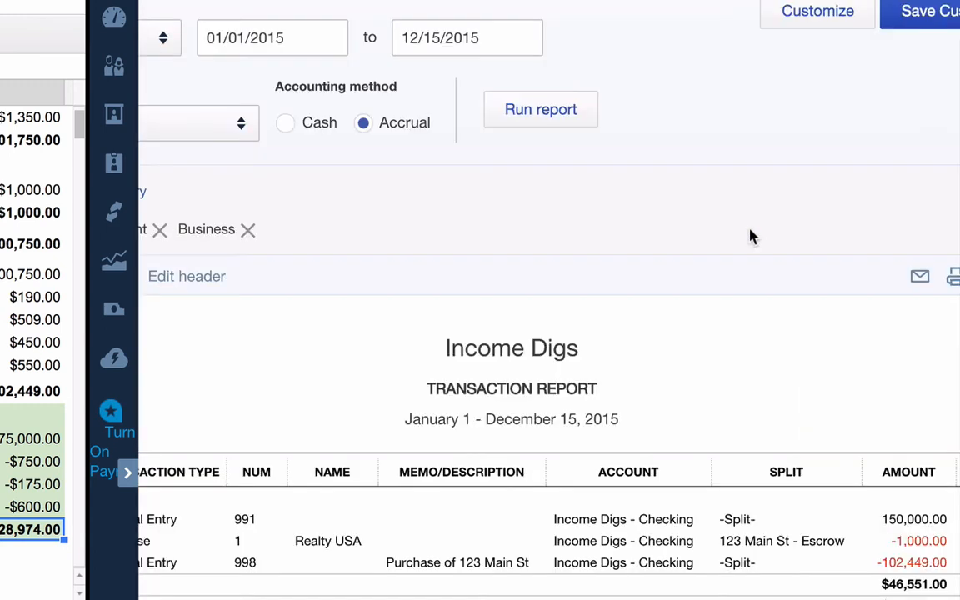
click(502, 566)
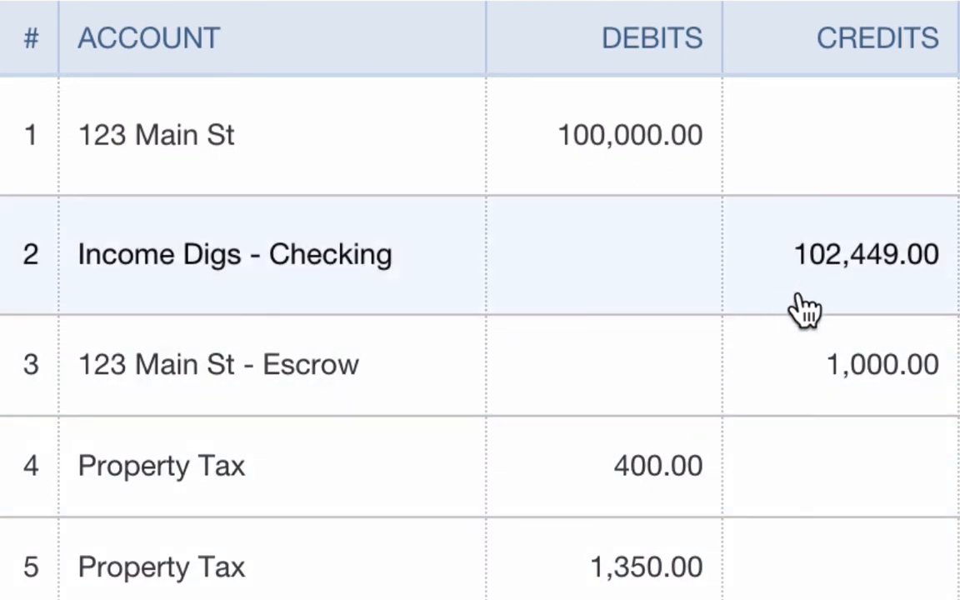
click(867, 250)
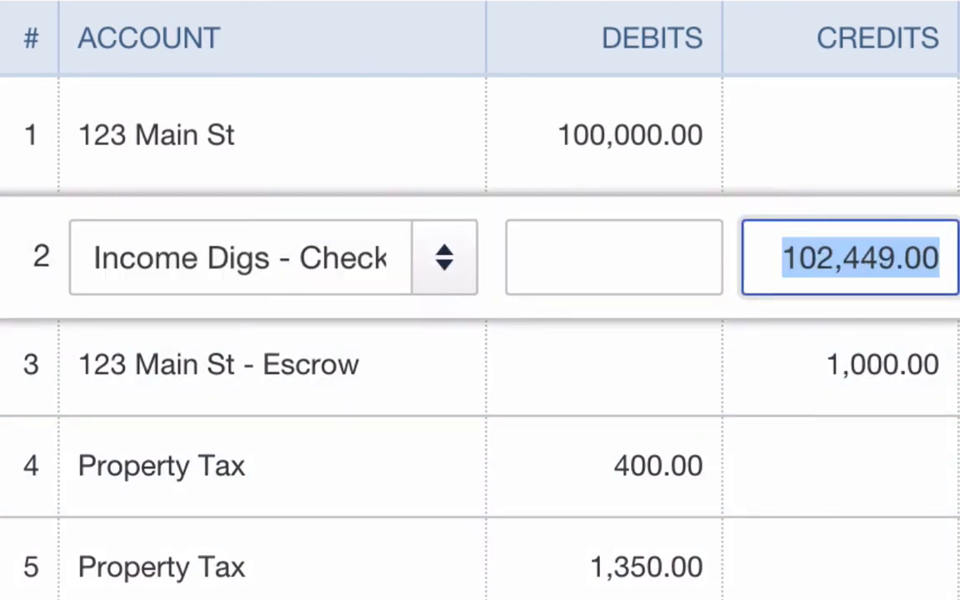
text(28,97)
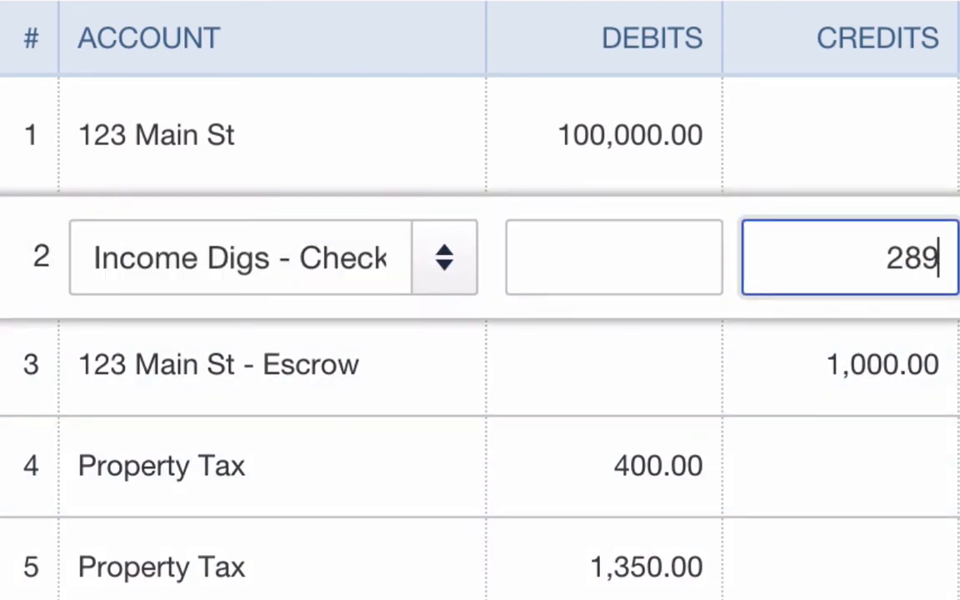
text(4)
key(Tab)
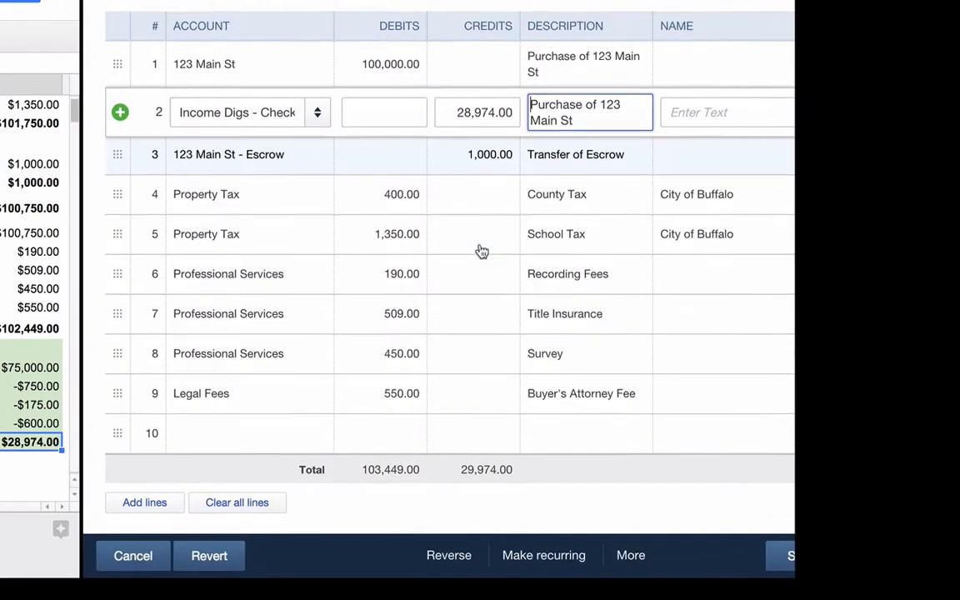
- Start creating a new account named "123 Main - Loan" for line 10 of the journal entry
scroll(482, 252, down, 1)
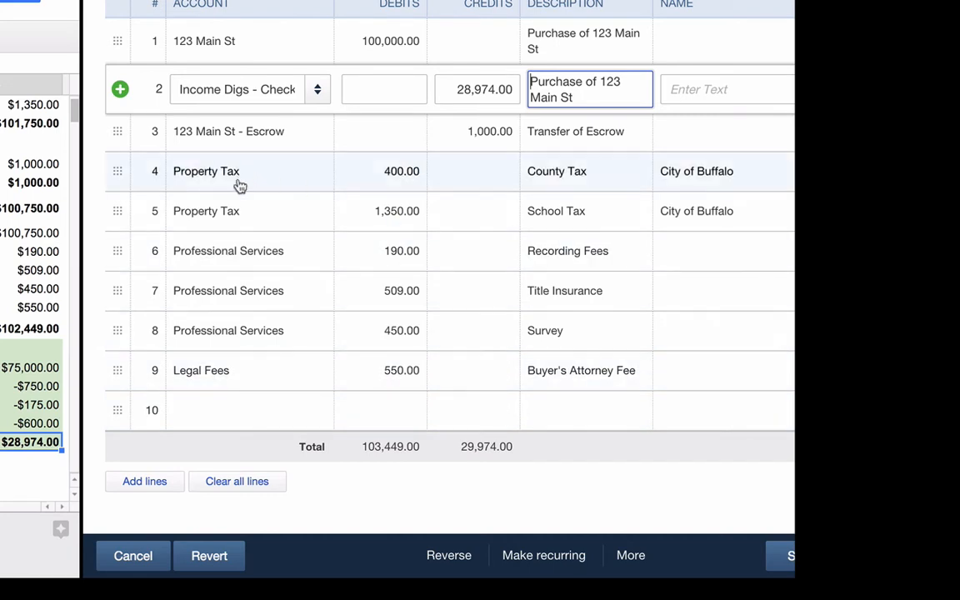
scroll(243, 339, down, 1)
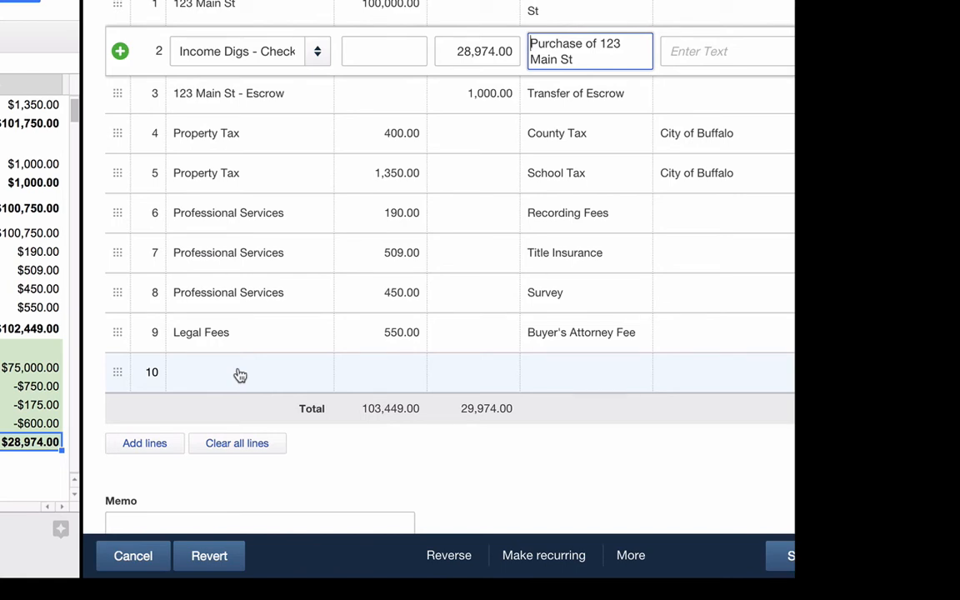
click(240, 375)
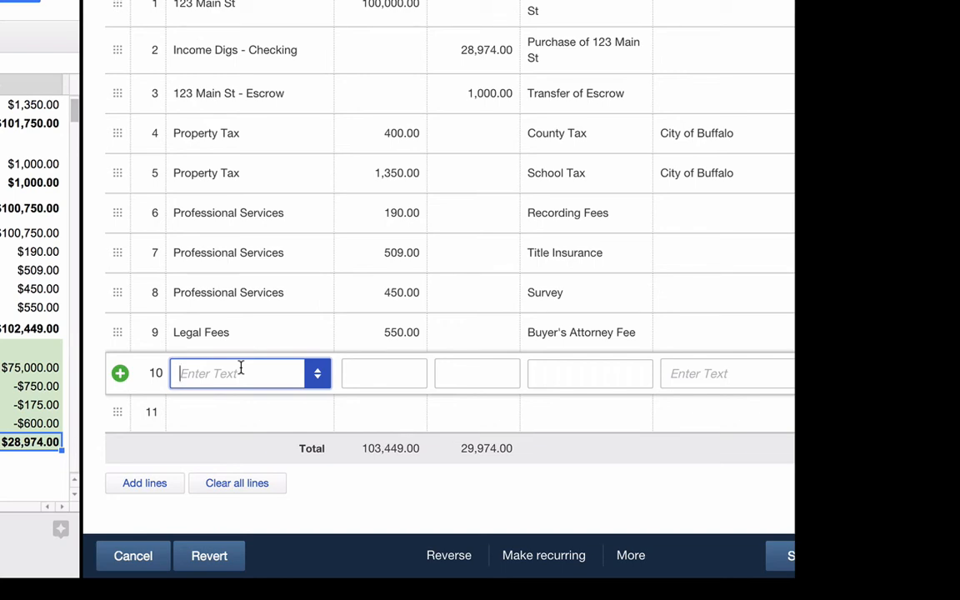
text(123 )
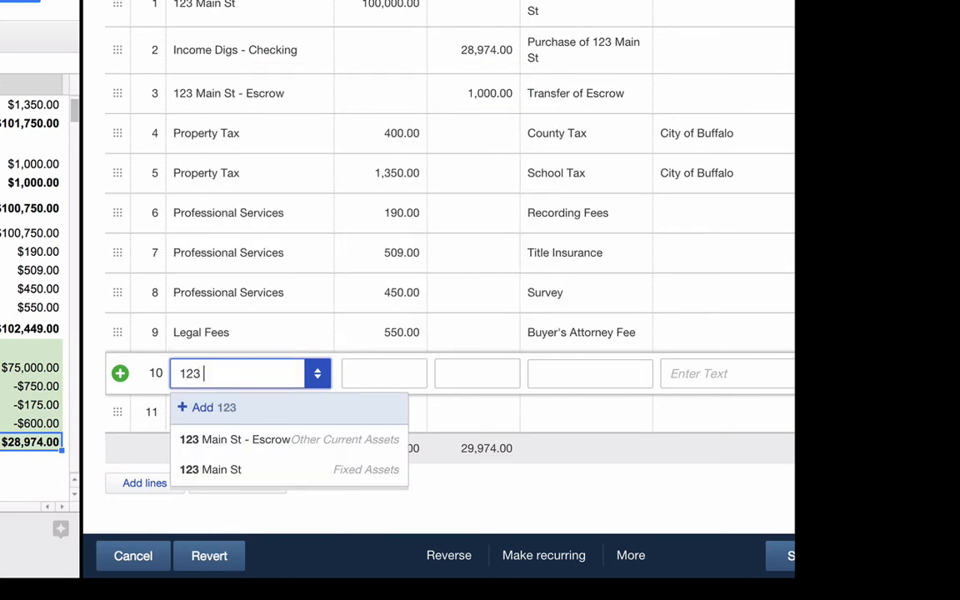
text(Main - Lo)
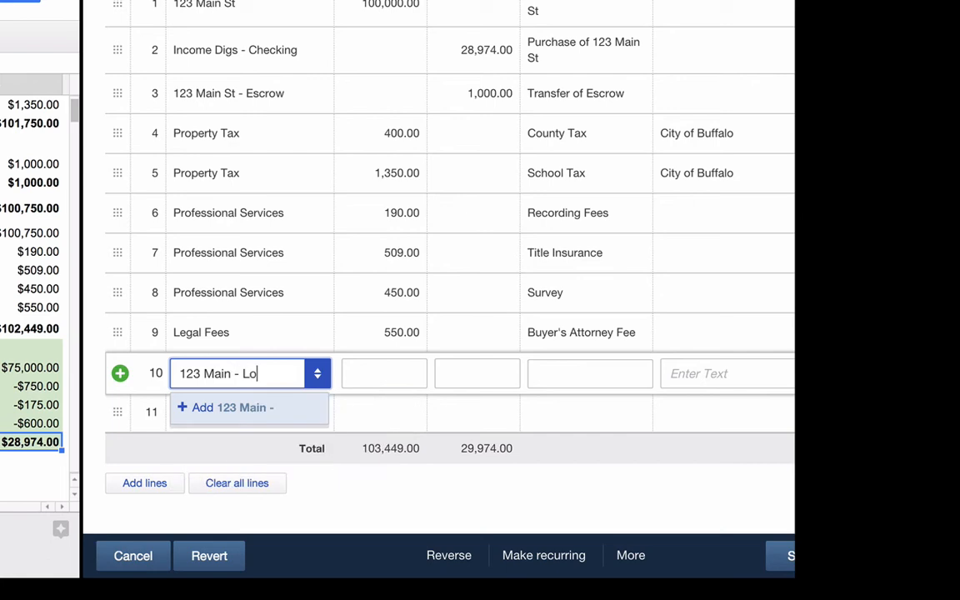
text(an)
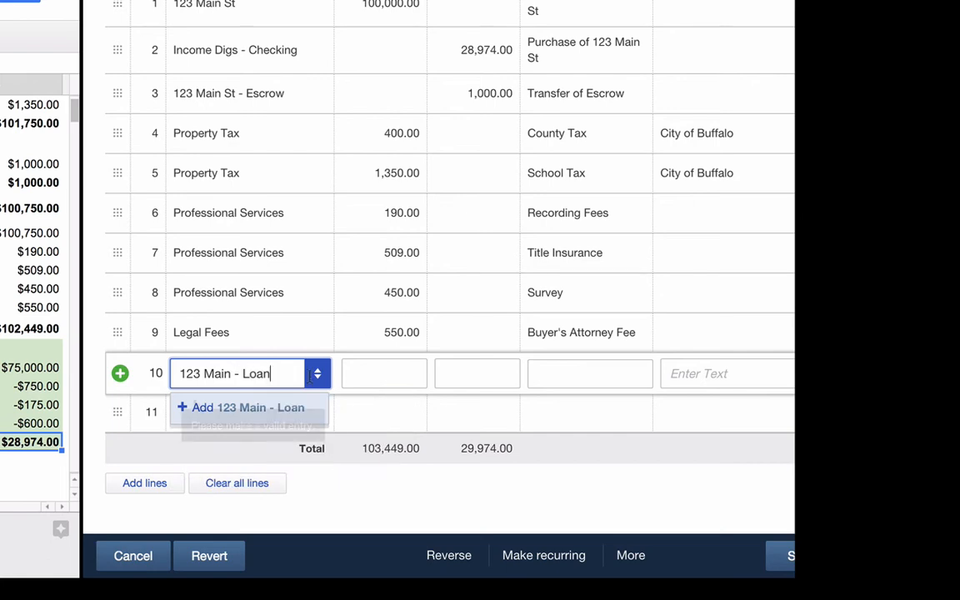
click(261, 418)
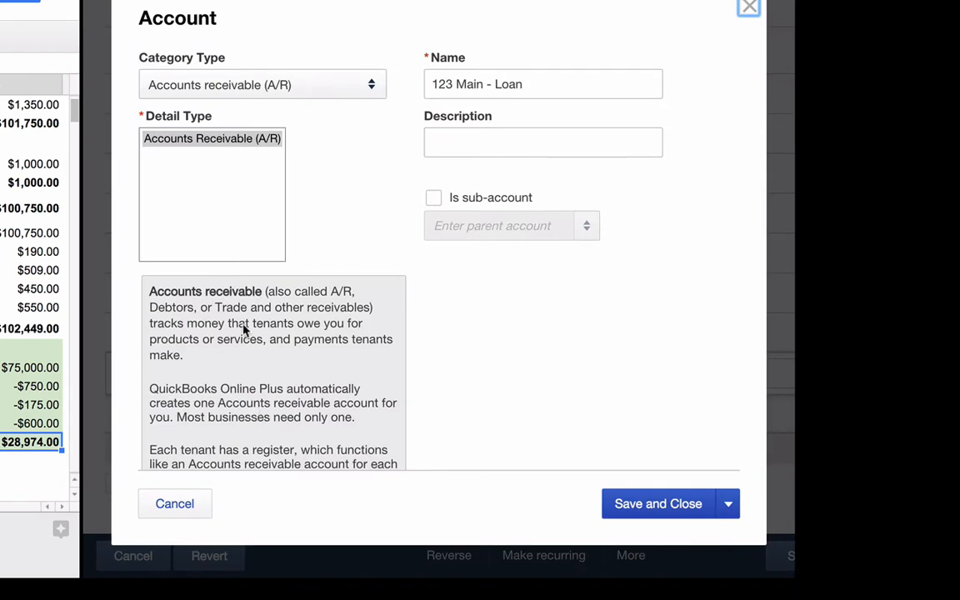
- Set the new account's category to Long Term Liabilities, describe it as the loan from the private investor, and save it
click(202, 87)
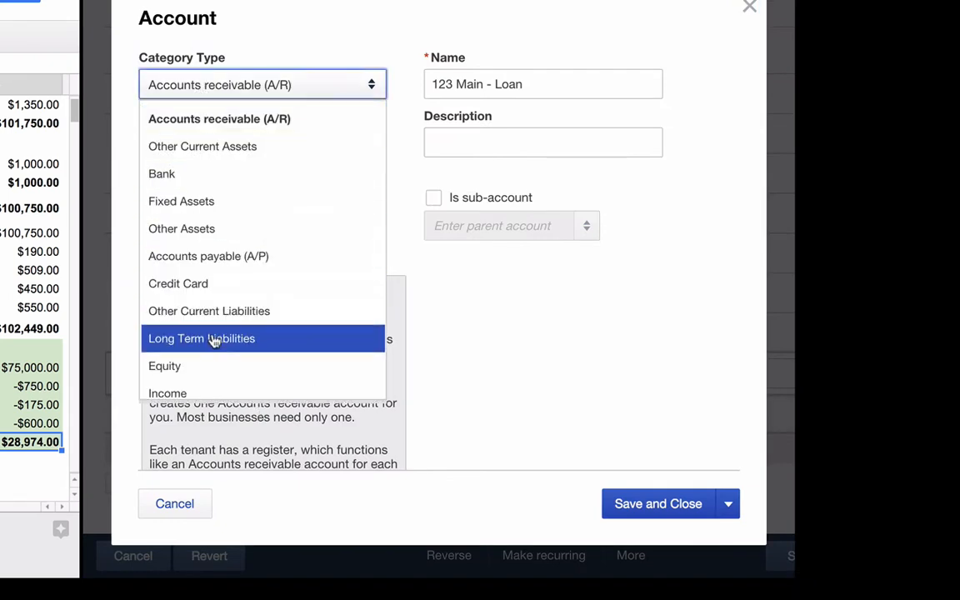
click(285, 350)
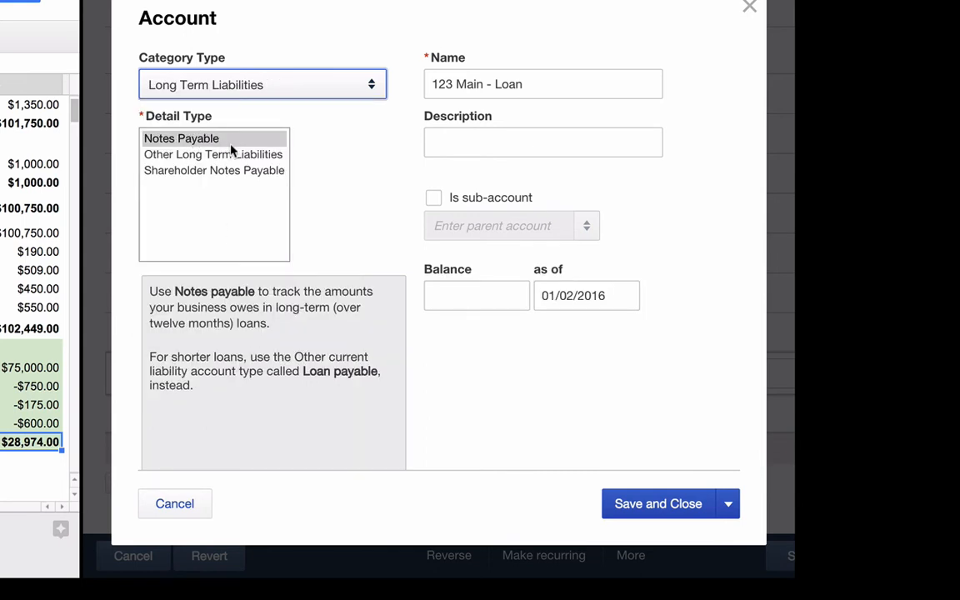
click(488, 147)
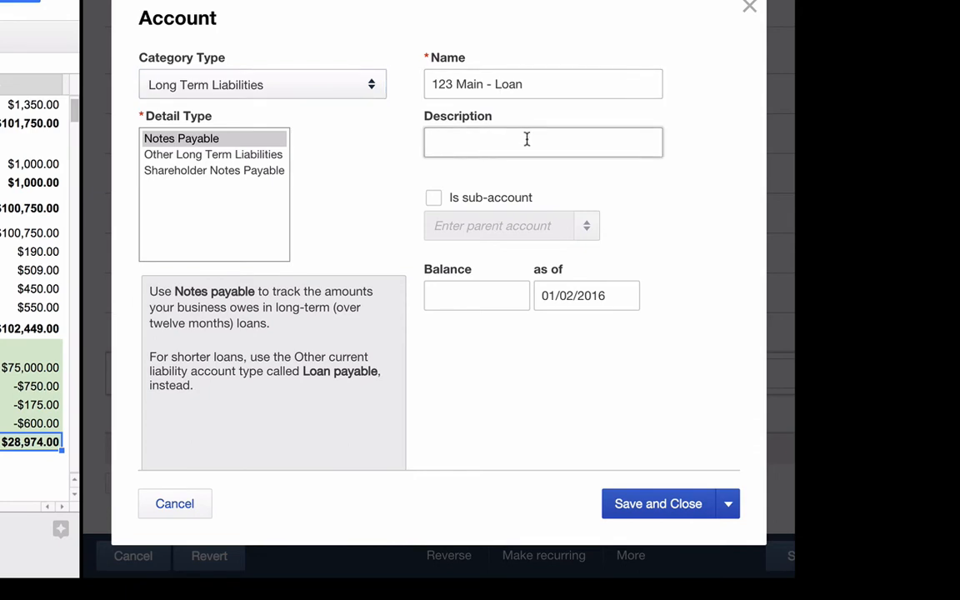
text(Loan from Joe )
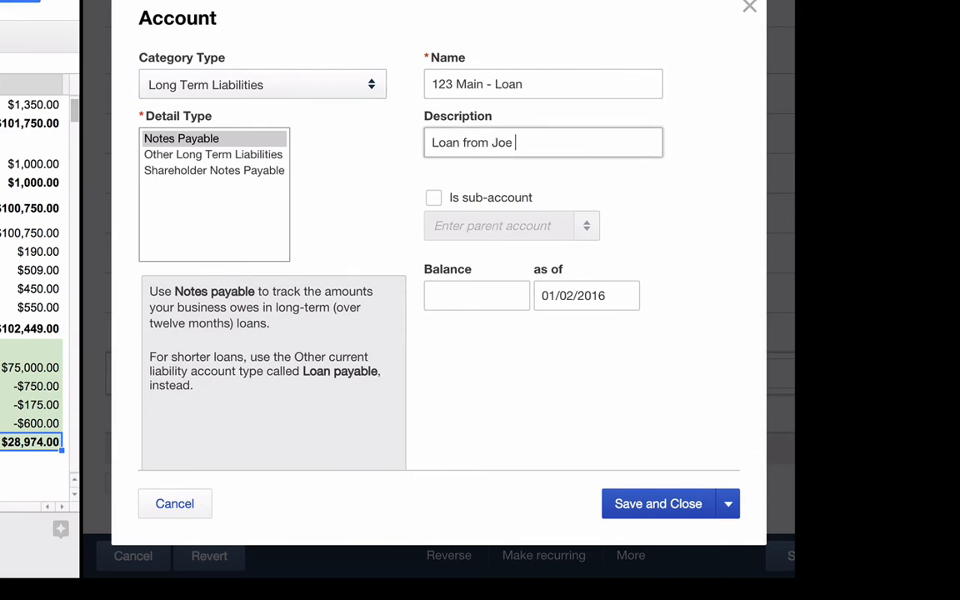
text(the Private Investor)
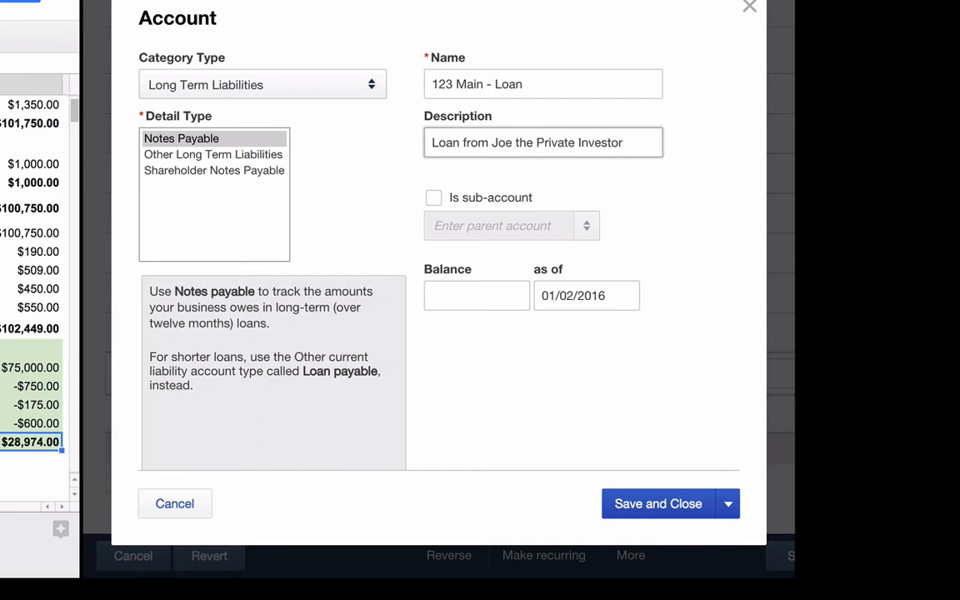
click(663, 510)
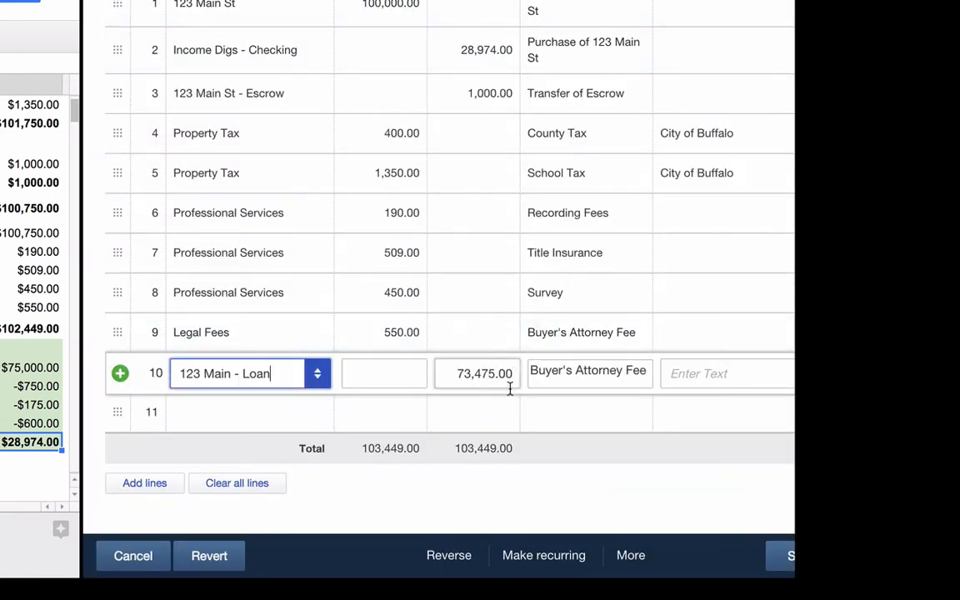
- Set the credit of the 123 Main - Loan line to 75,000
click(458, 373)
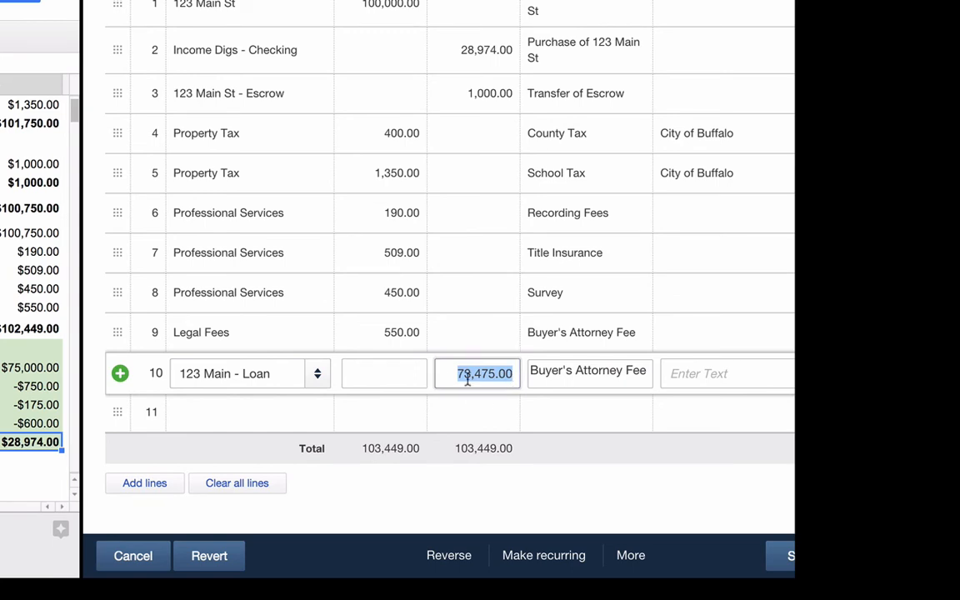
text(75)
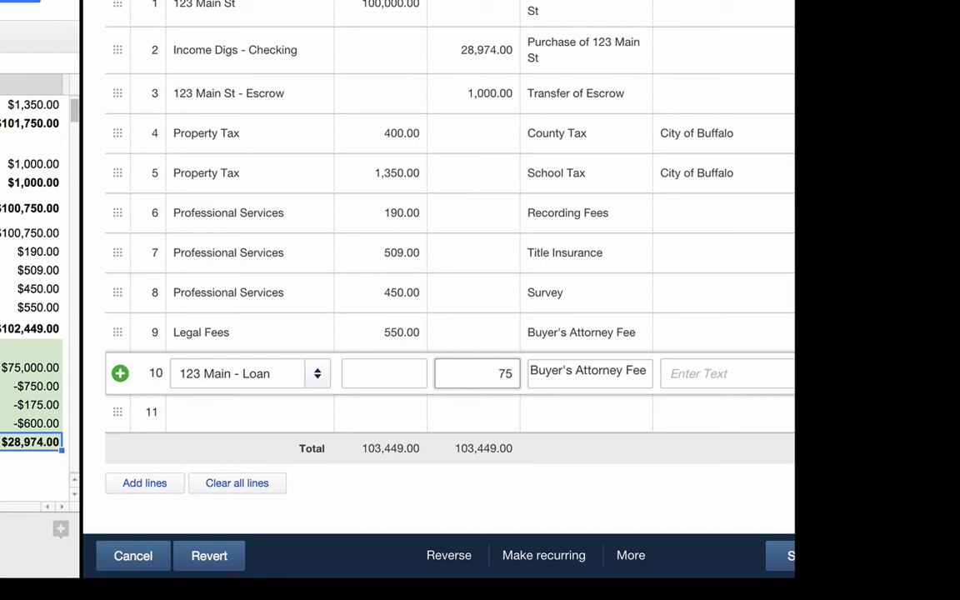
text(,000)
key(Tab)
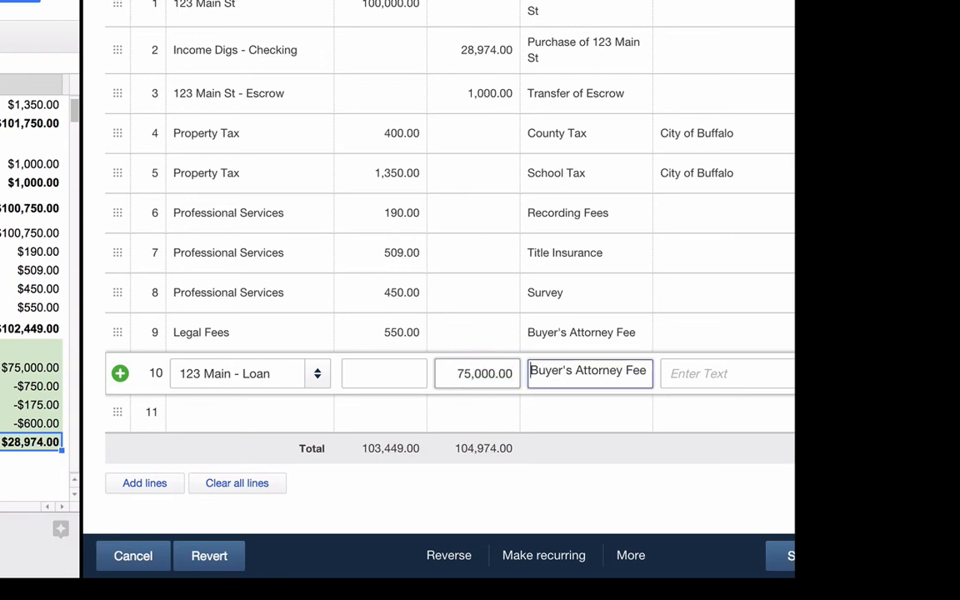
- Describe the 123 Main - Loan line as the loan from the investor and add the investor as a new name on it
text(Loan from Joe)
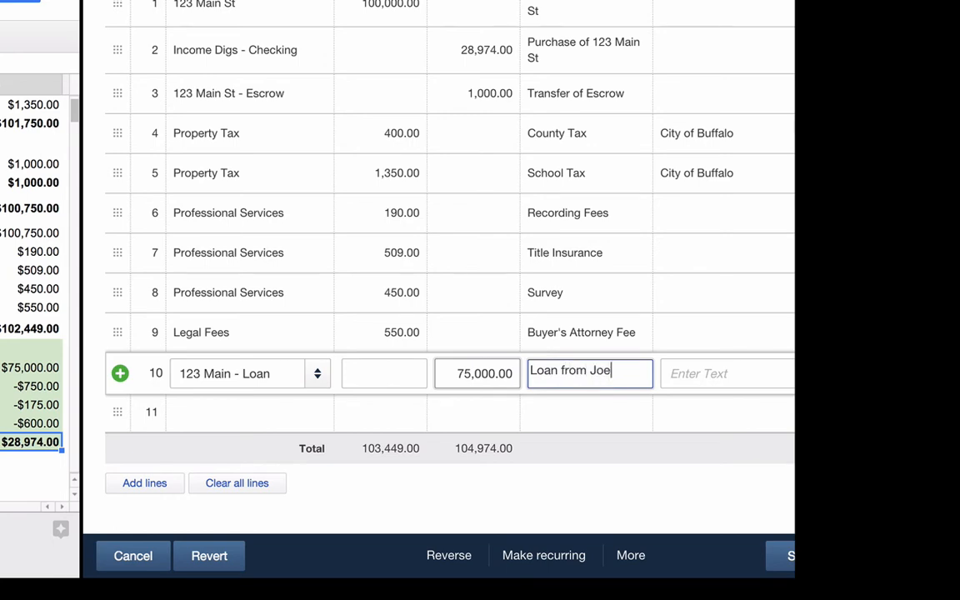
key(Tab)
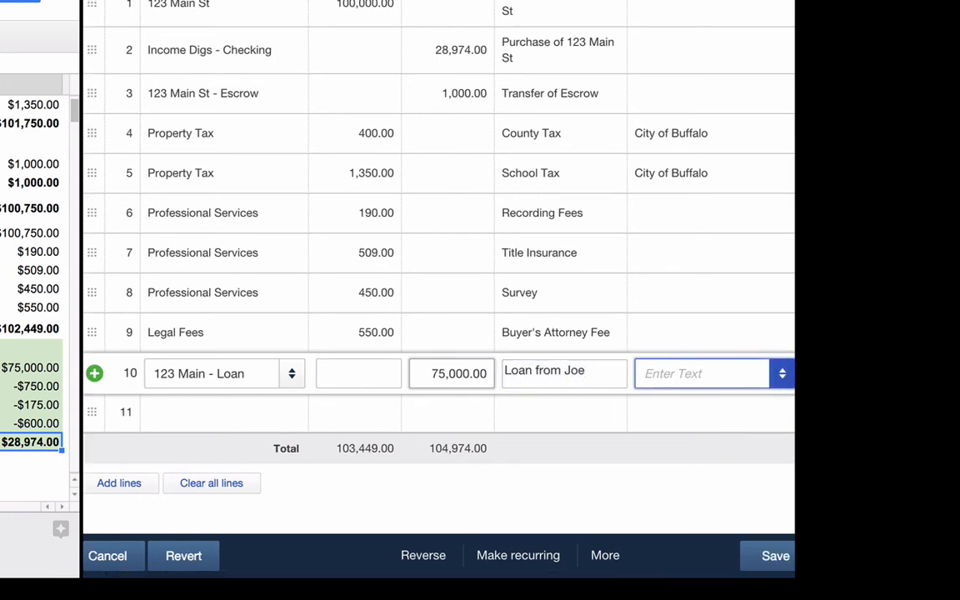
text(Joe The )
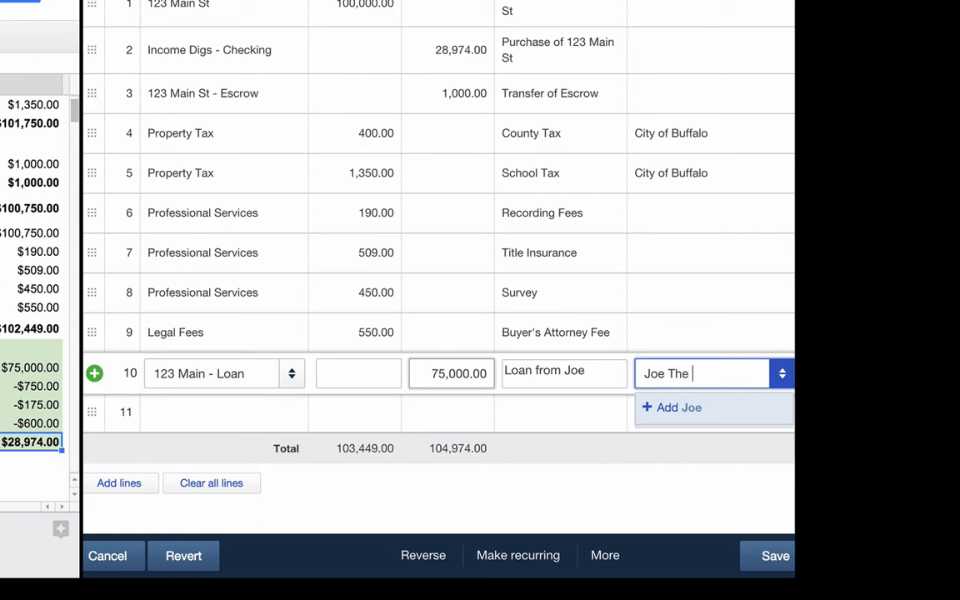
text(Investor)
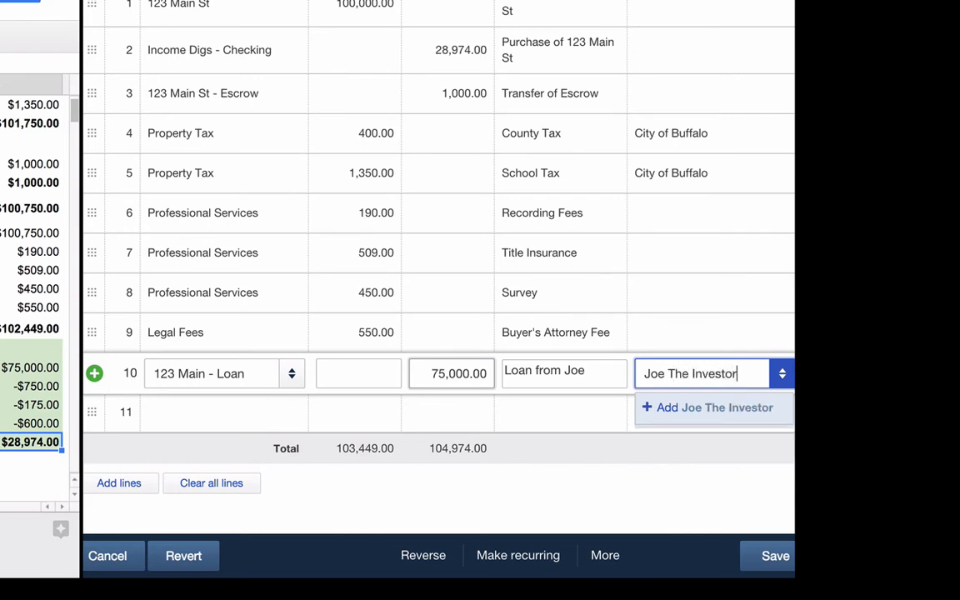
click(728, 412)
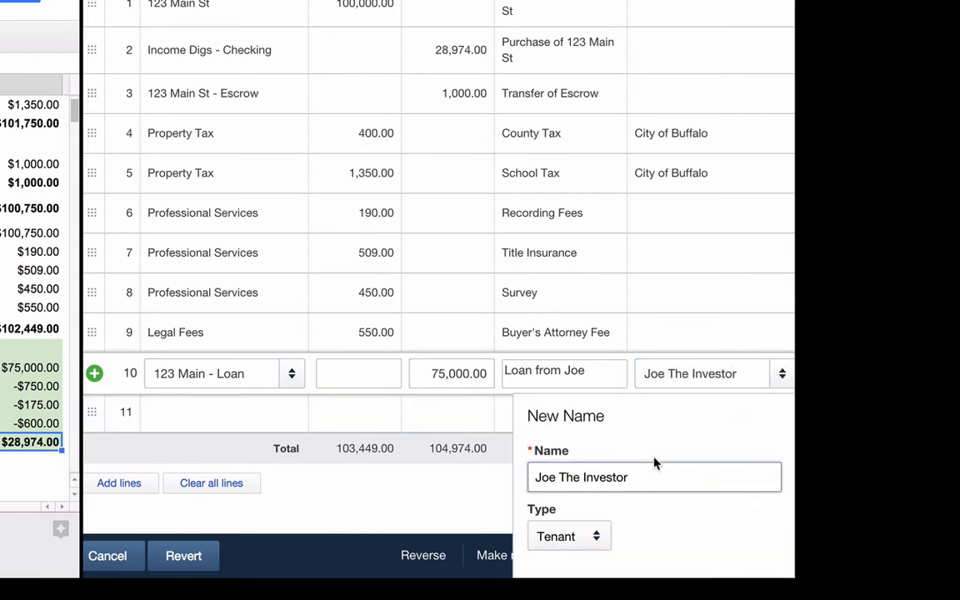
key(Return)
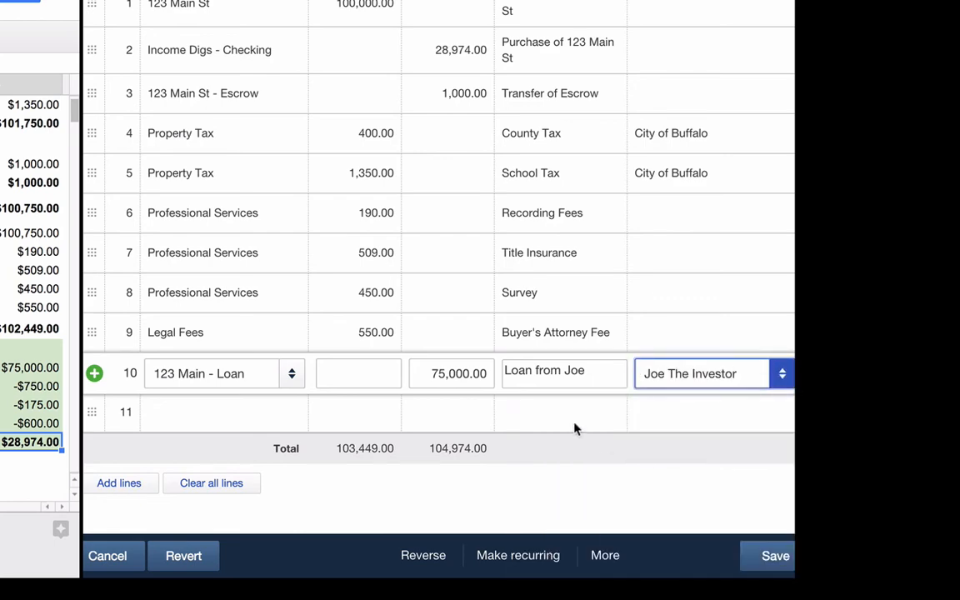
scroll(549, 368, right, 3)
scroll(546, 368, right, 5)
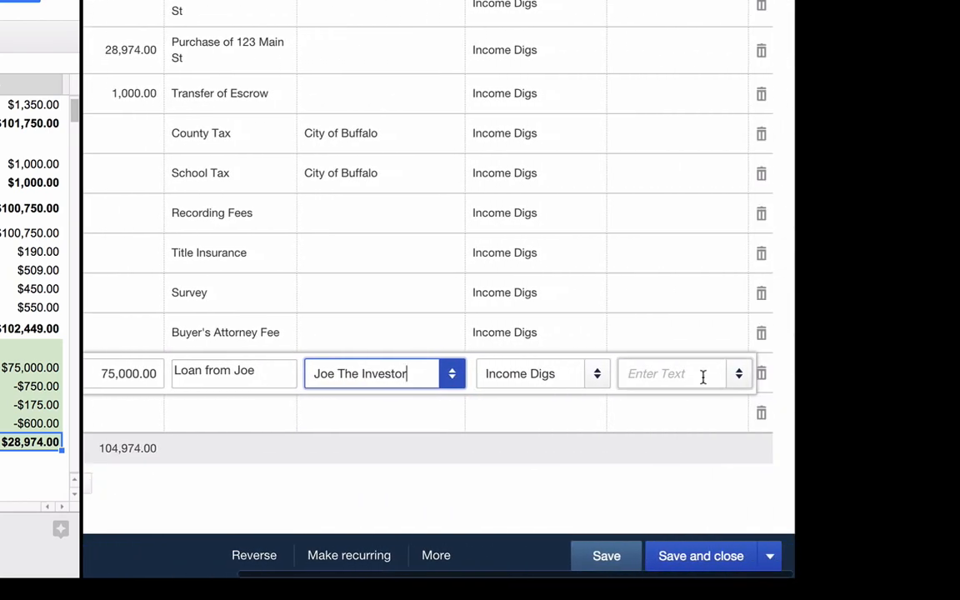
- Start line 11 of the journal entry with the Professional Services account under Cost of Goods Sold
scroll(500, 374, left, 6)
scroll(512, 376, left, 1)
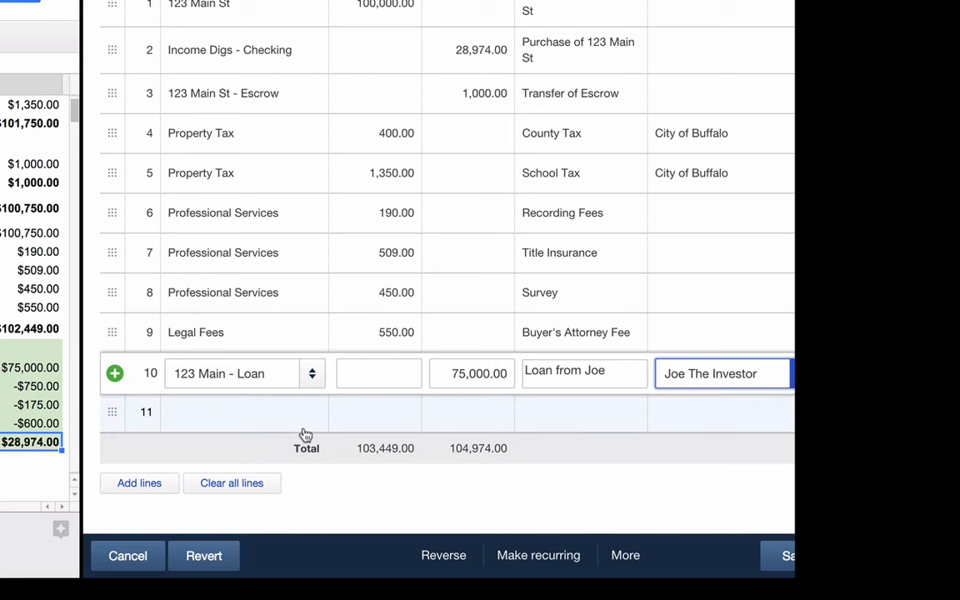
scroll(309, 342, down, 2)
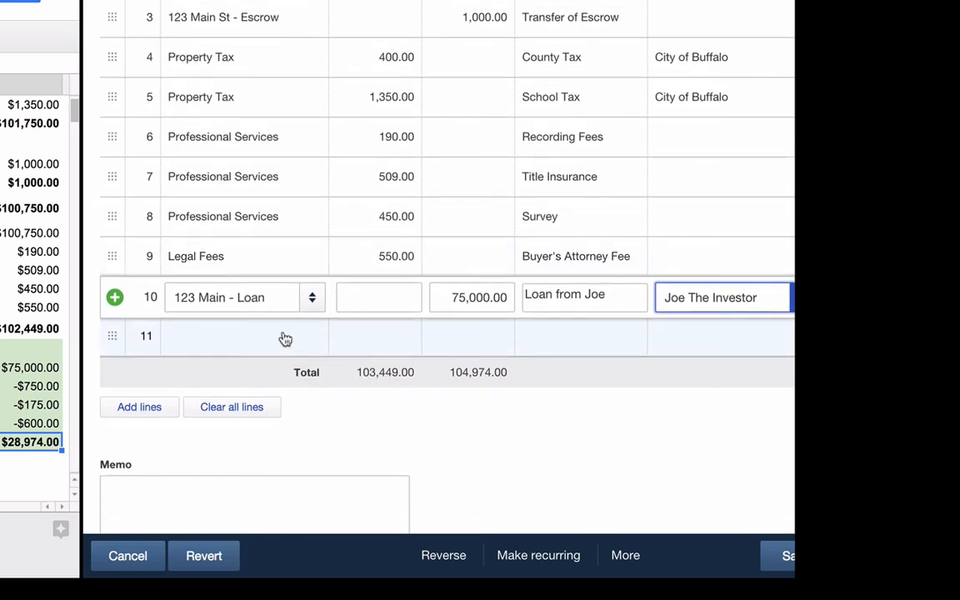
scroll(281, 338, up, 2)
click(258, 415)
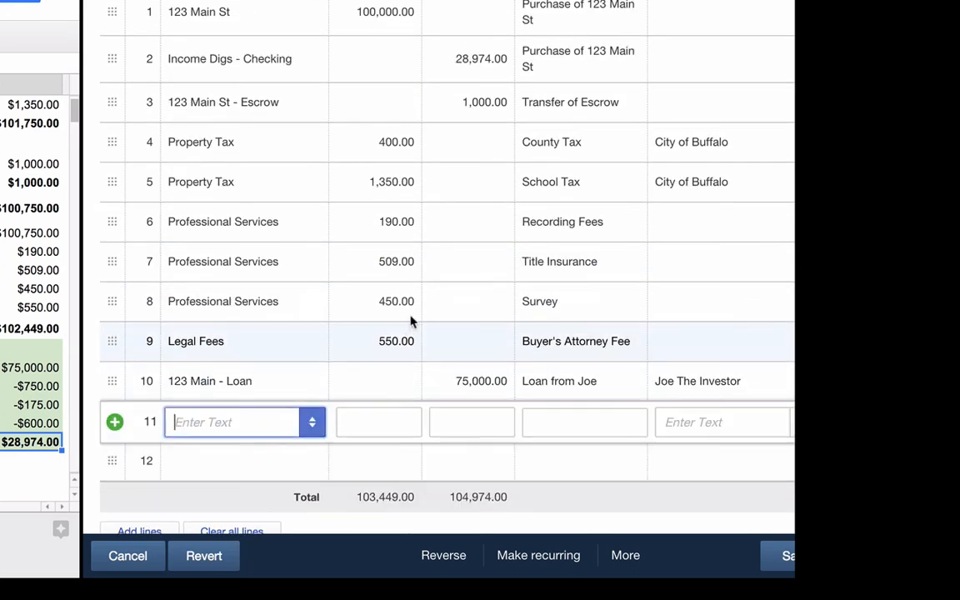
scroll(412, 320, down, 3)
scroll(392, 280, down, 1)
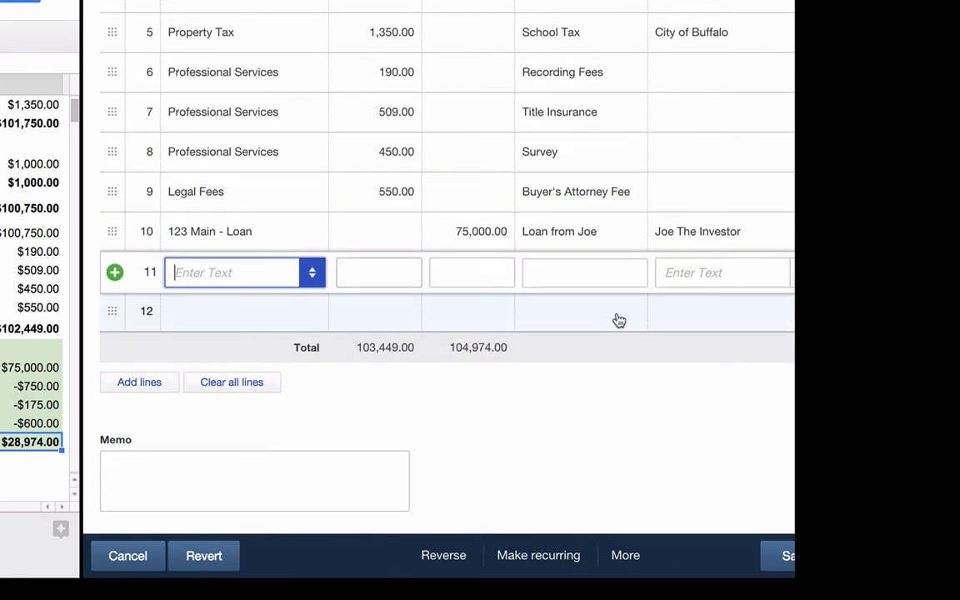
text(Profession)
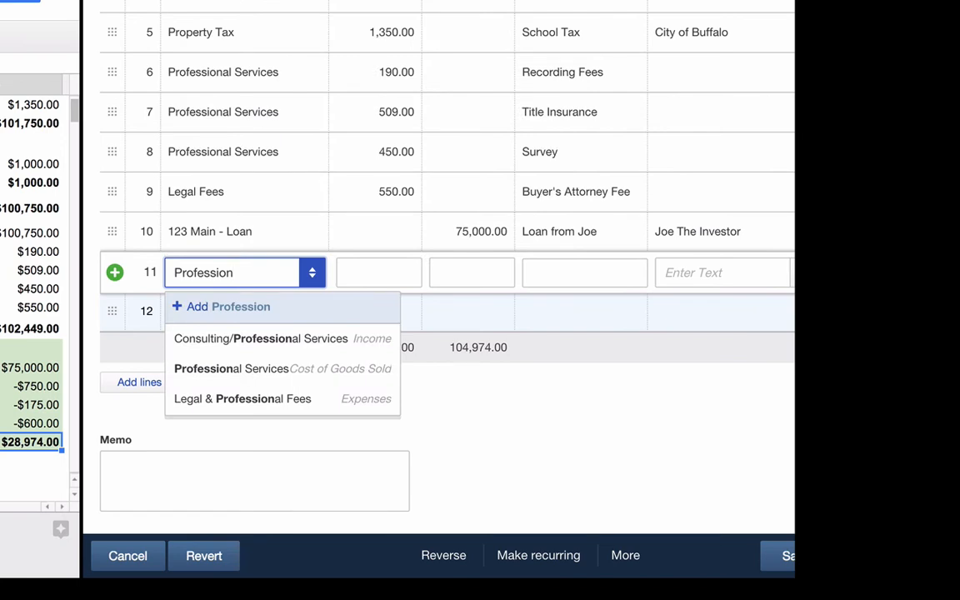
key(Down)
key(Return)
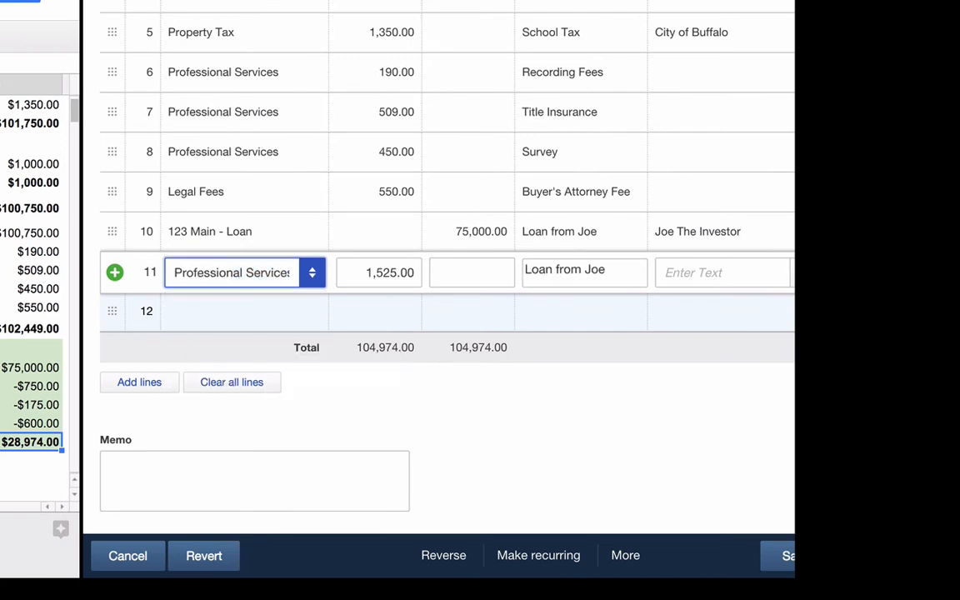
- Set line 11's debit to 750 and its description to "Mortgage Tax"
key(Tab)
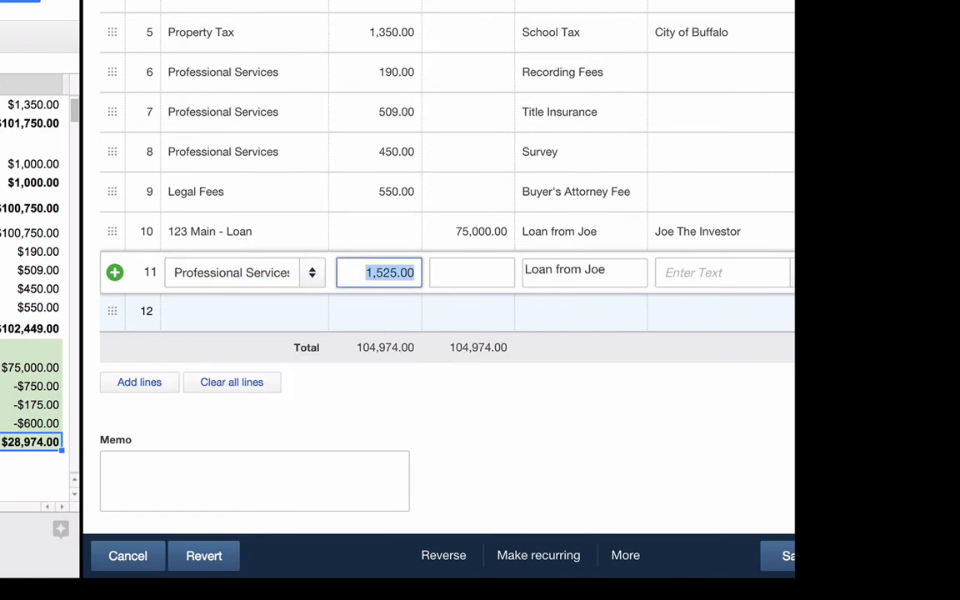
text(750)
key(Tab)
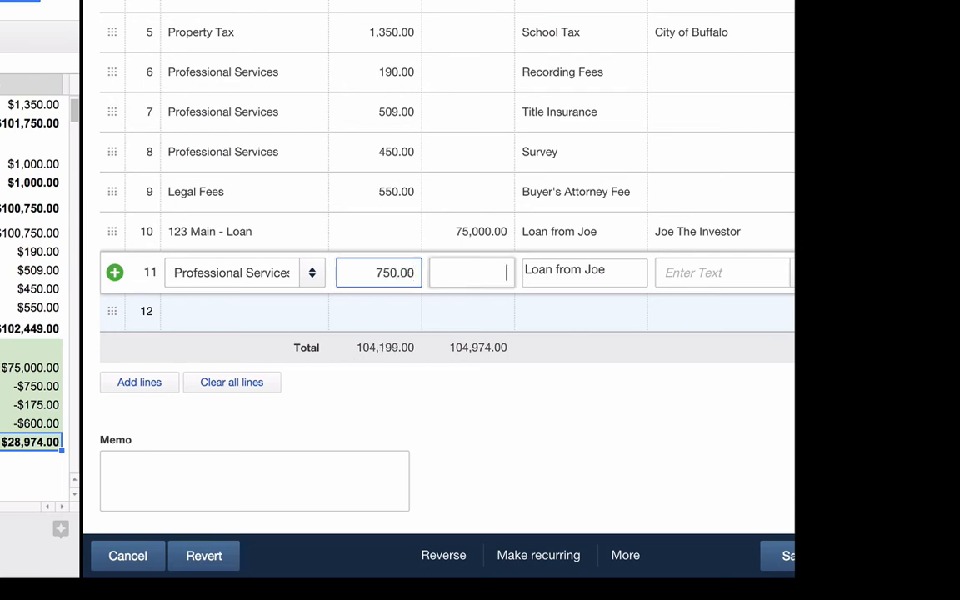
key(Tab)
text(Mortgage Tax)
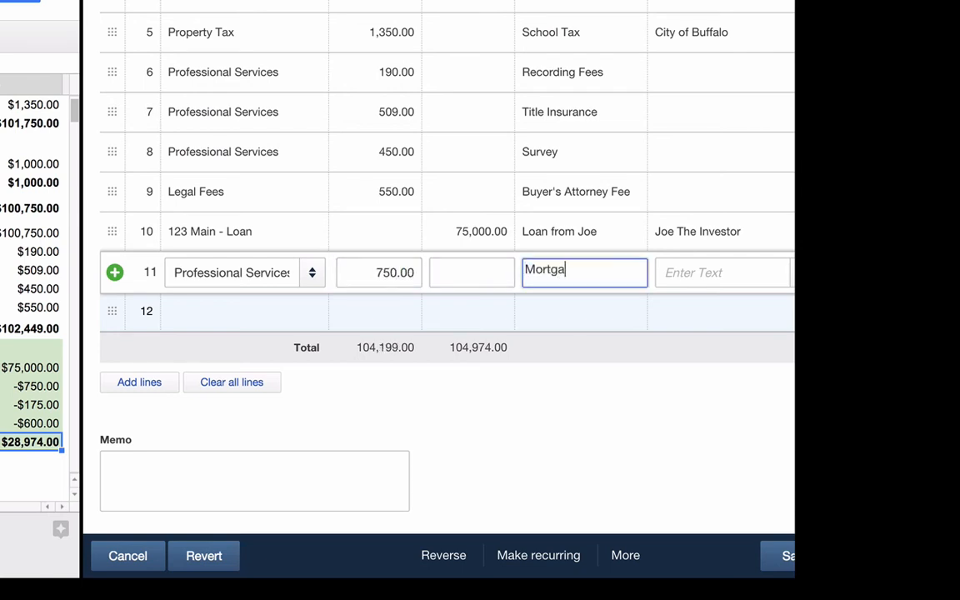
- Start line 12 with the Professional Services account under Cost of Goods Sold
click(218, 310)
text(Prop)
key(BackSpace)
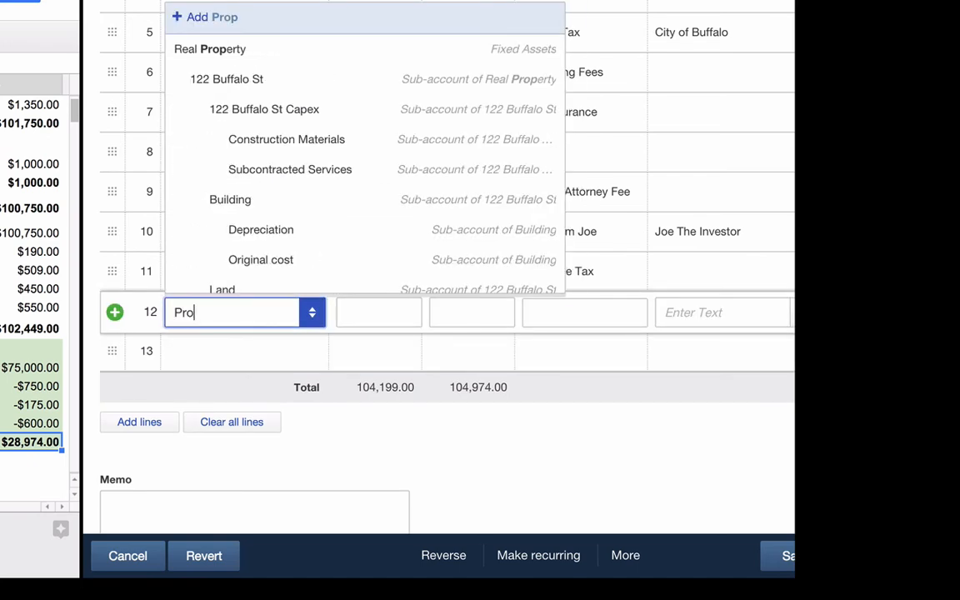
text(fession)
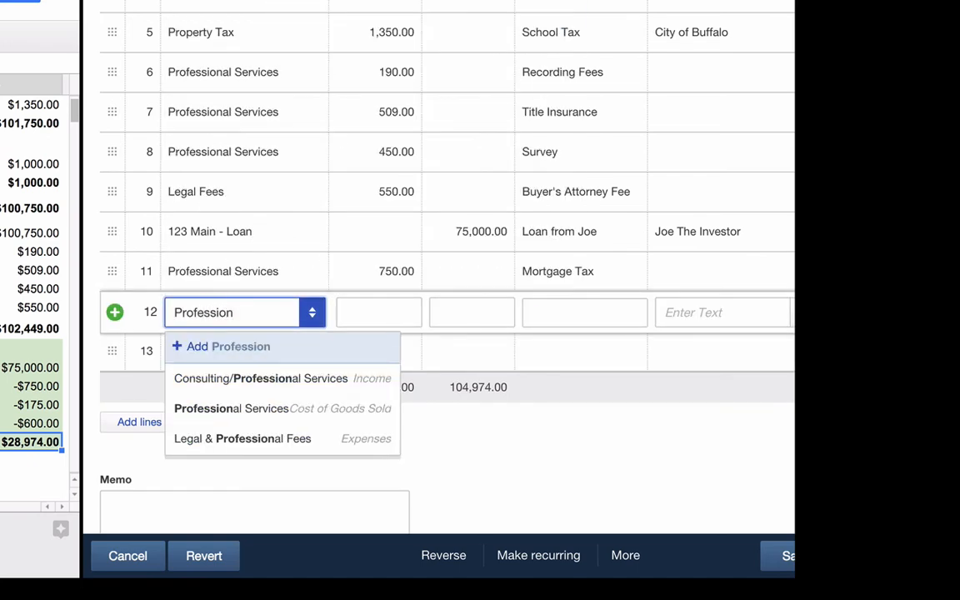
key(Down)
key(Down)
key(Tab)
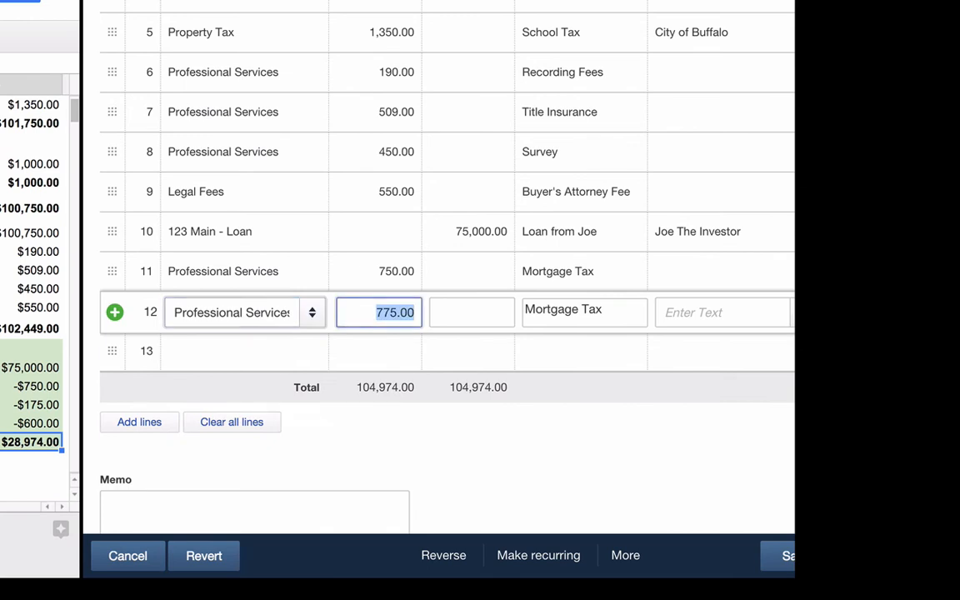
- Set line 12's debit to 175 and its description to "Recording Fees"
text(175)
key(Tab)
key(Tab)
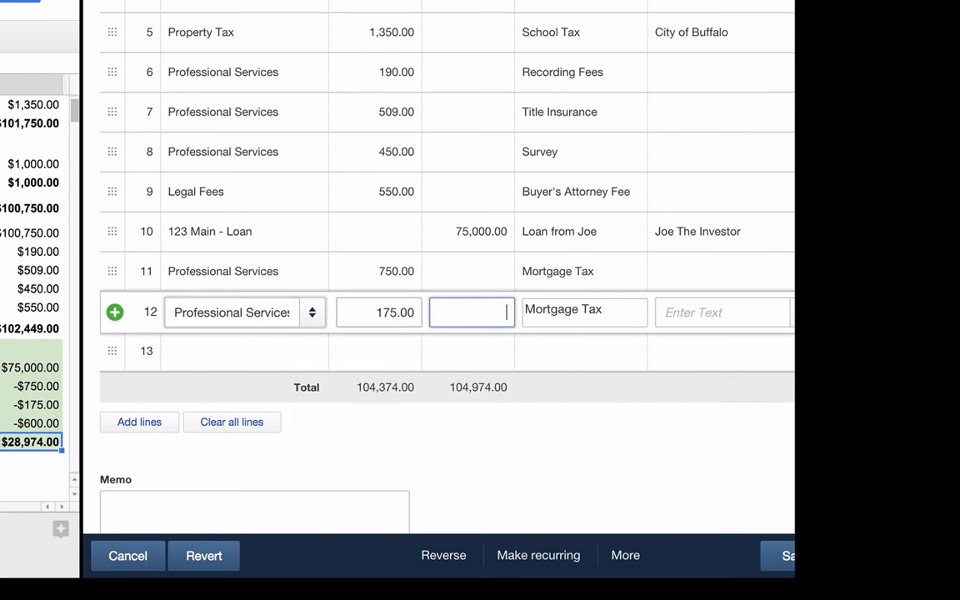
text(Recording Fees)
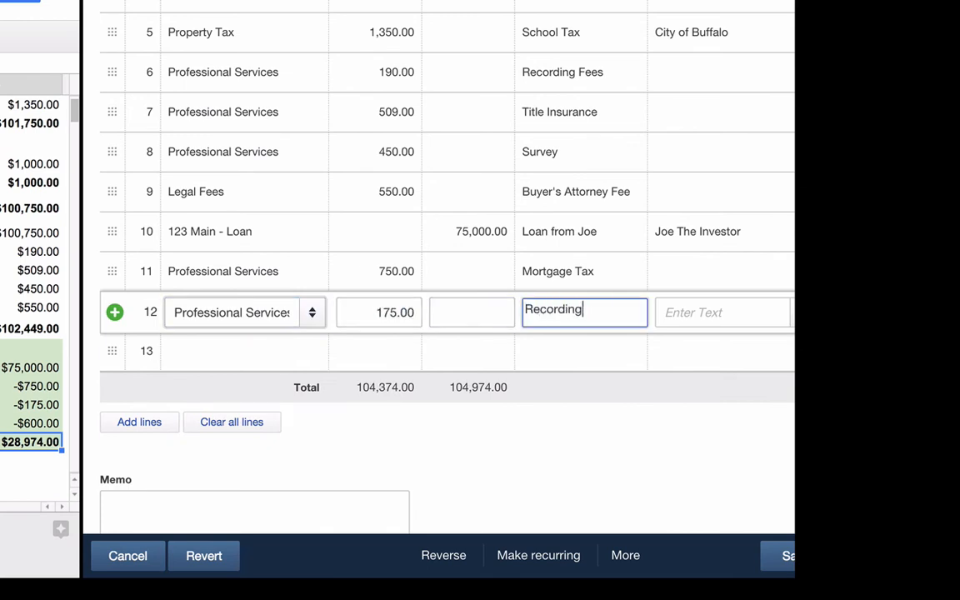
key(Tab)
- Start line 13 with the Legal Fees account under Cost of Goods Sold
scroll(219, 348, up, 3)
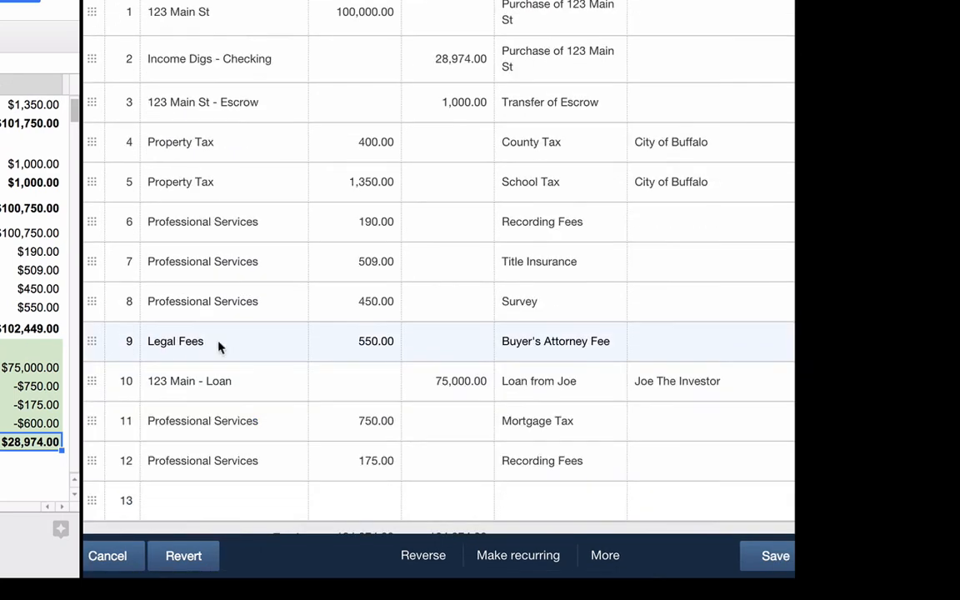
scroll(219, 347, down, 2)
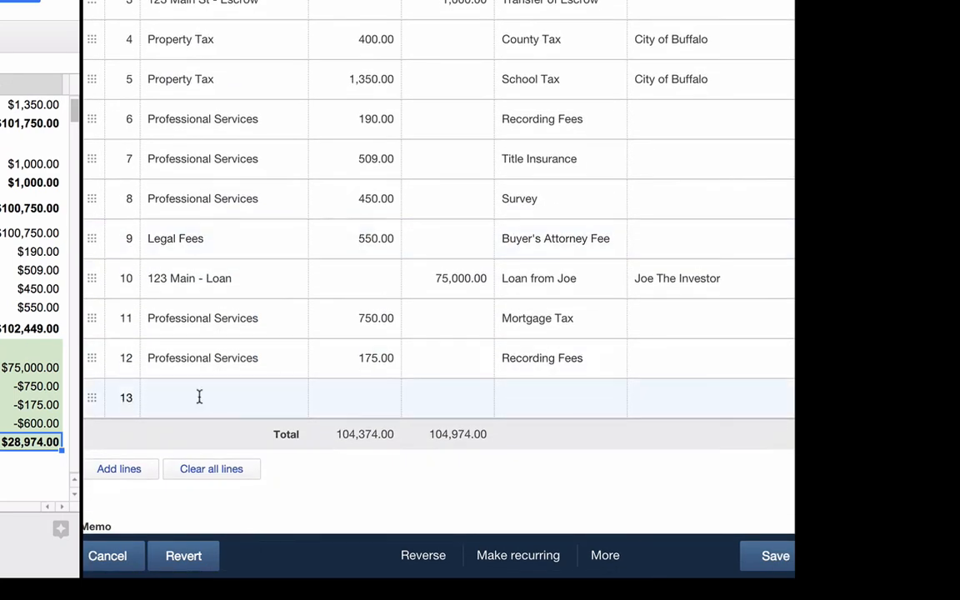
click(200, 397)
text(Legal Fees)
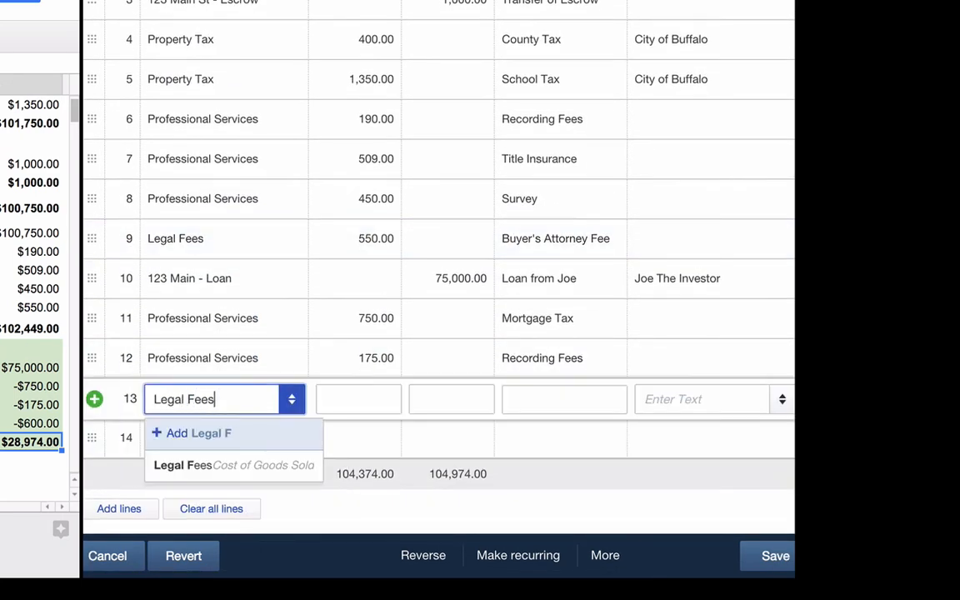
key(Down)
key(Down)
key(Return)
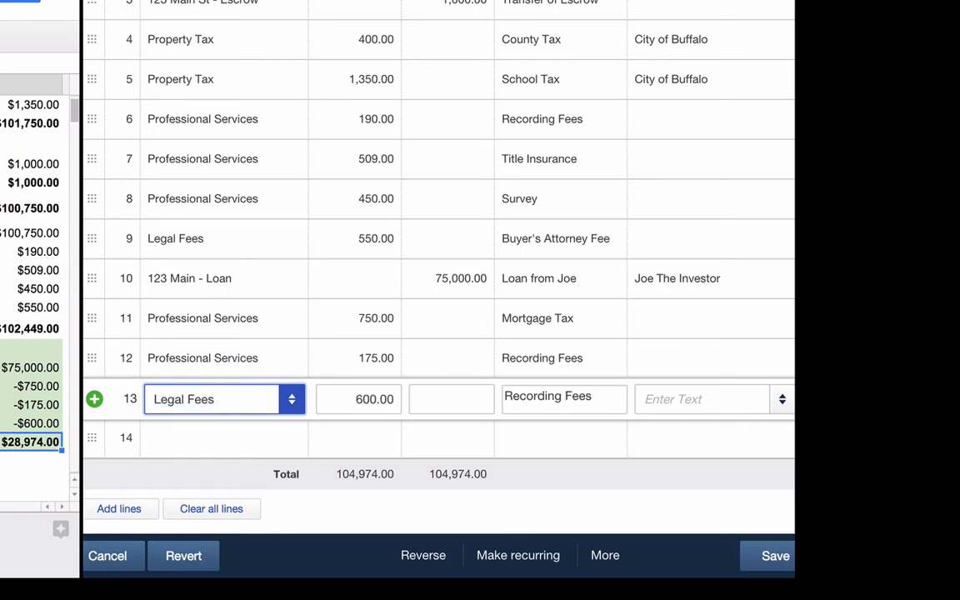
- Keep the 600 debit on line 13 and set its description to "Investor Attorney Fees"
key(Tab)
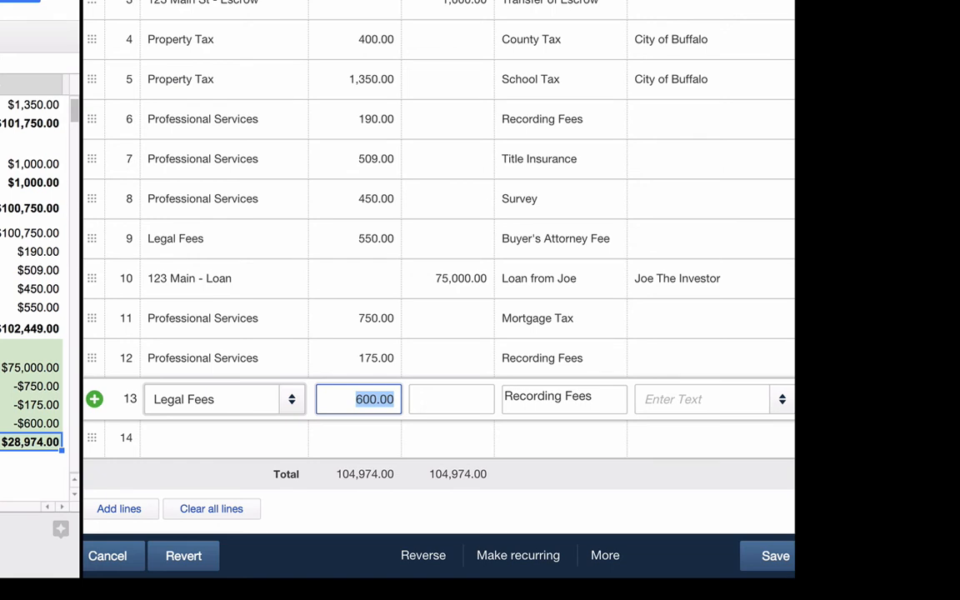
key(Tab)
key(Tab)
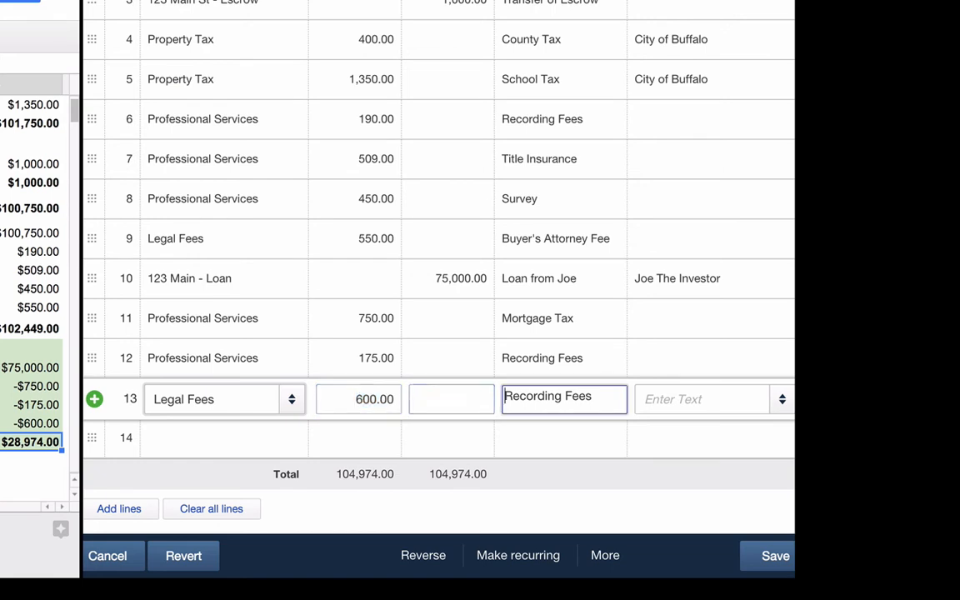
text(Inv)
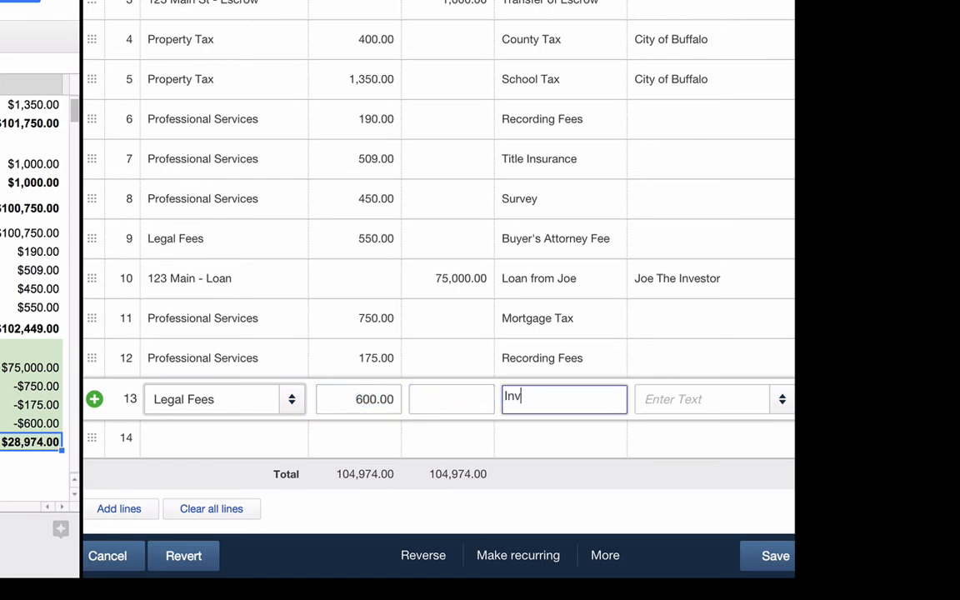
text(estor Attorney Fees)
key(Tab)
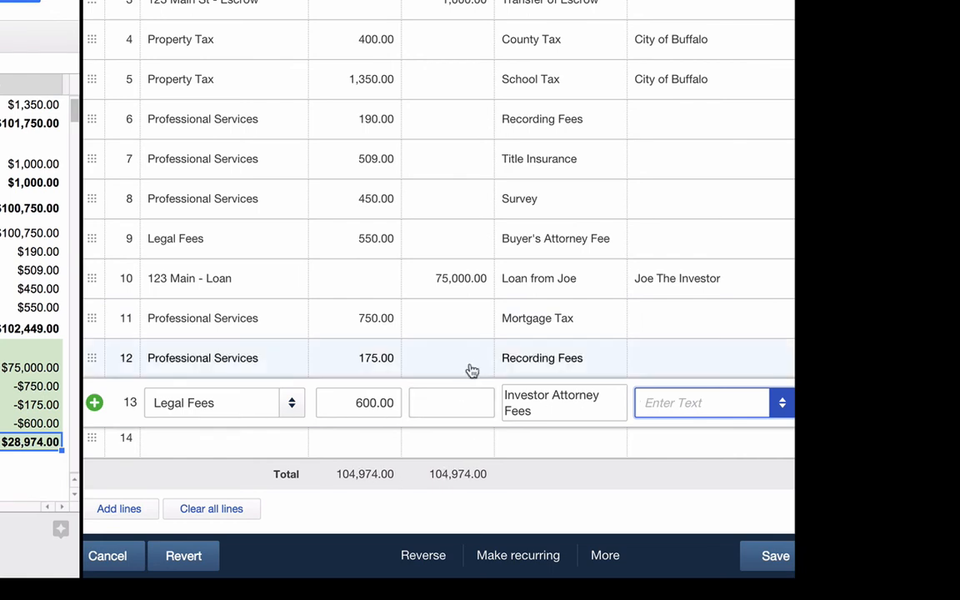
- Move the 123 Main - Loan line up to line 2, directly below the 123 Main St line
scroll(444, 305, up, 2)
scroll(442, 306, up, 2)
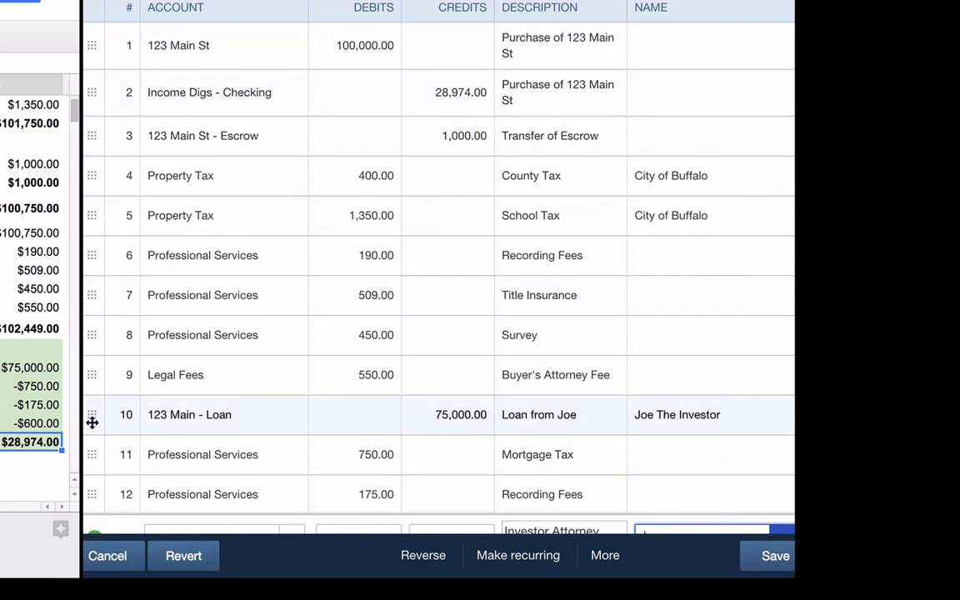
drag(91, 423, 214, 90)
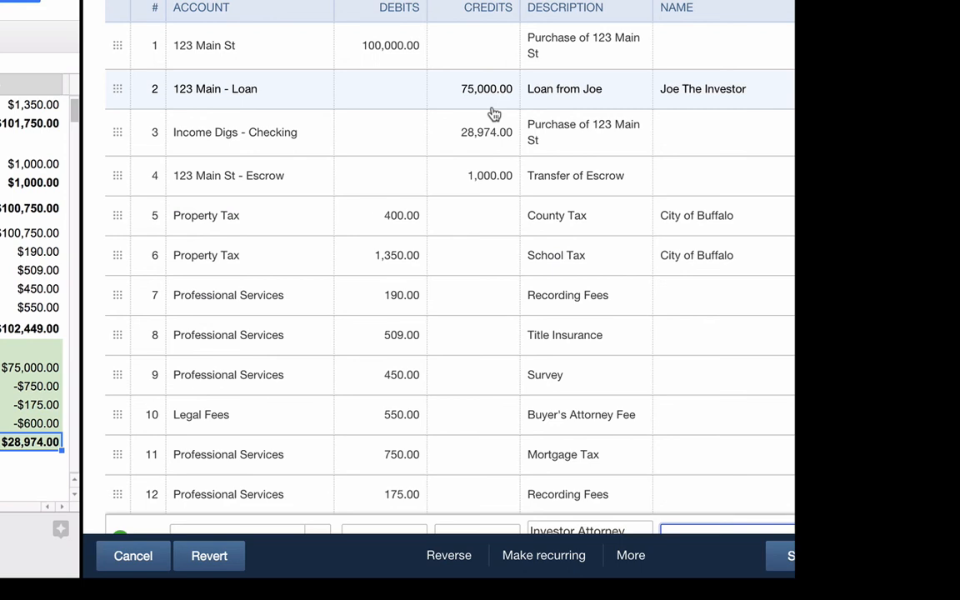
- Save the journal entry, accepting that Class fields are missing
scroll(565, 347, right, 1)
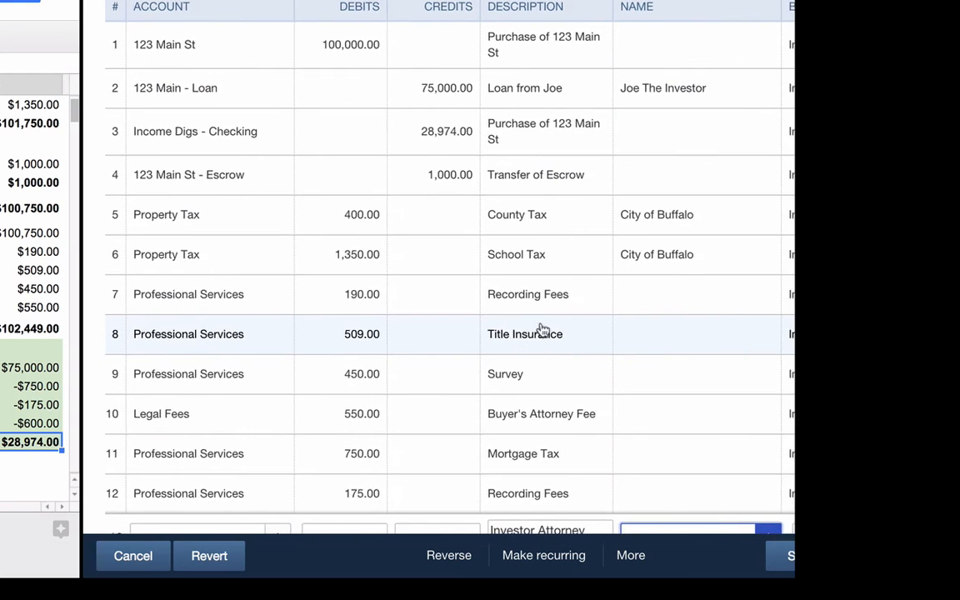
scroll(540, 328, left, 1)
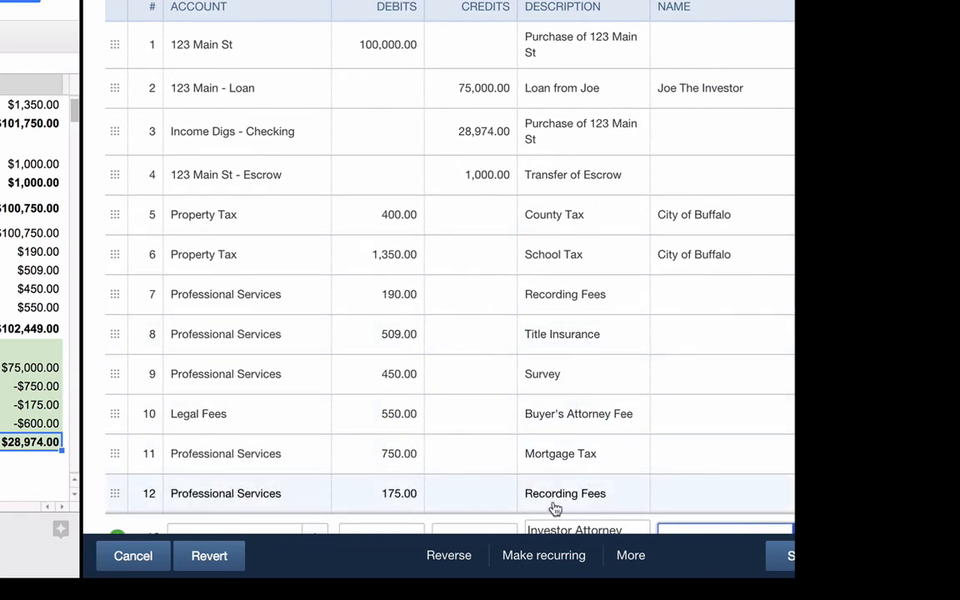
click(783, 555)
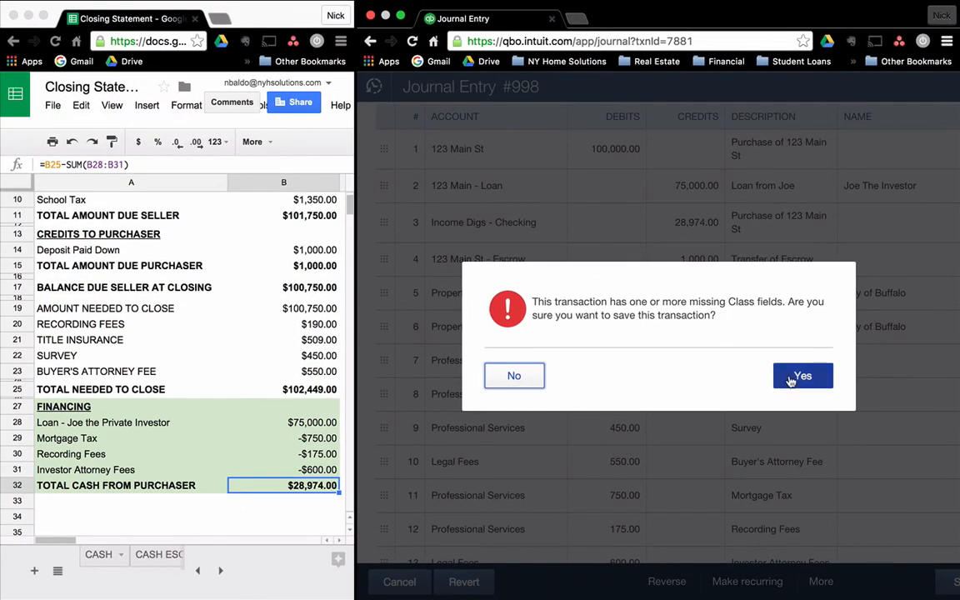
click(791, 377)
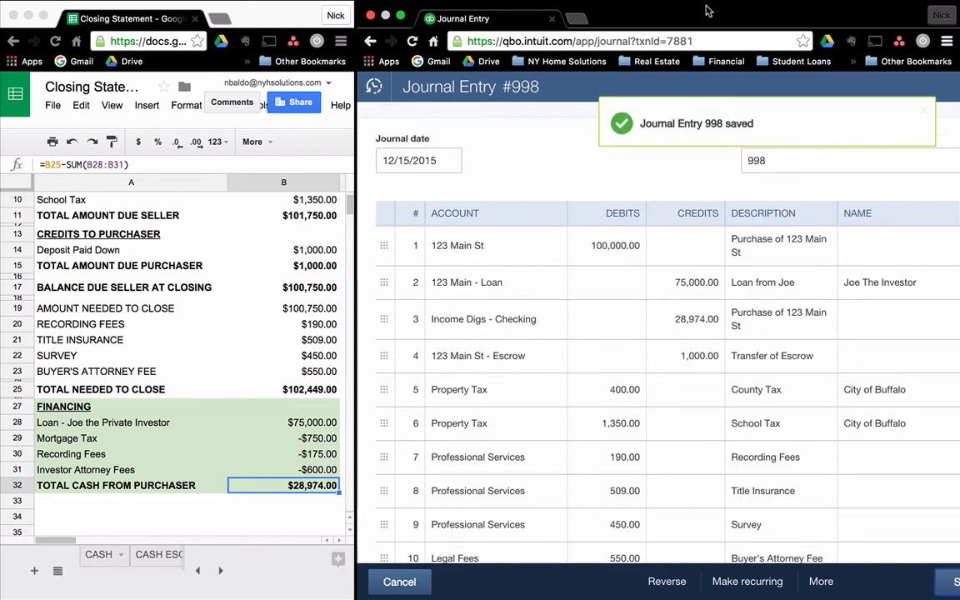
- Expand the journal entry window to full screen width, and save and close the entry, accepting the missing Class fields
drag(772, 19, 658, 41)
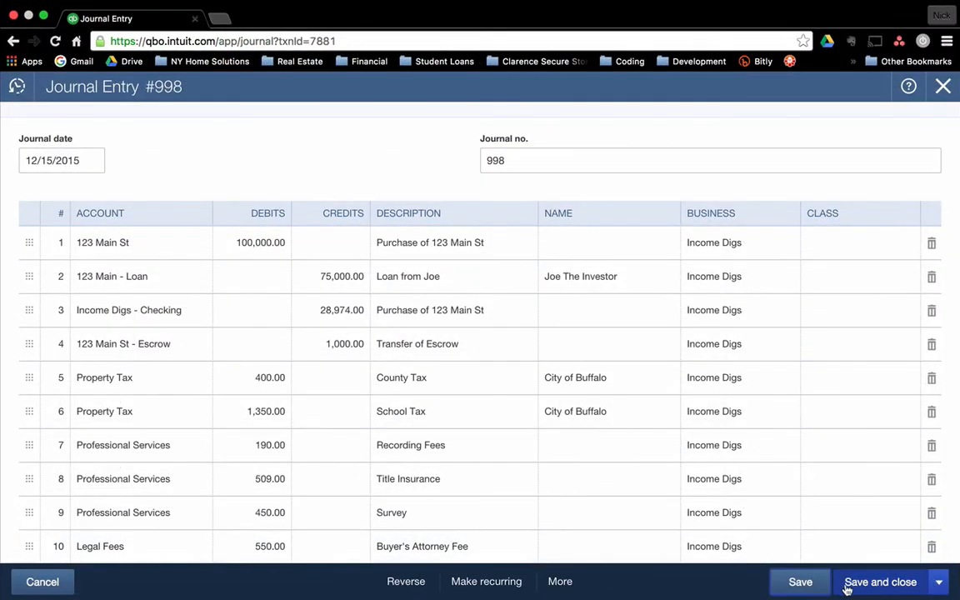
click(849, 582)
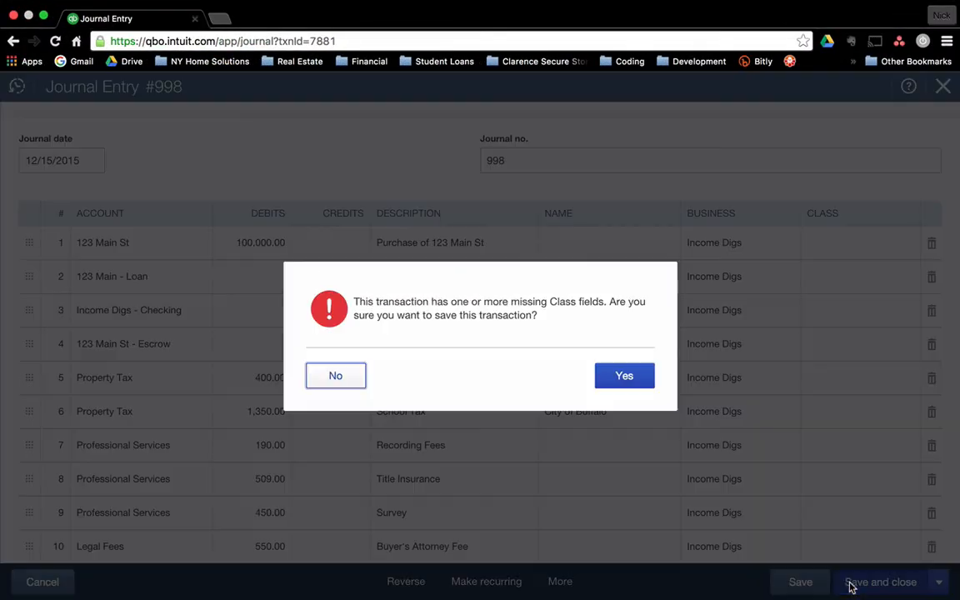
click(613, 382)
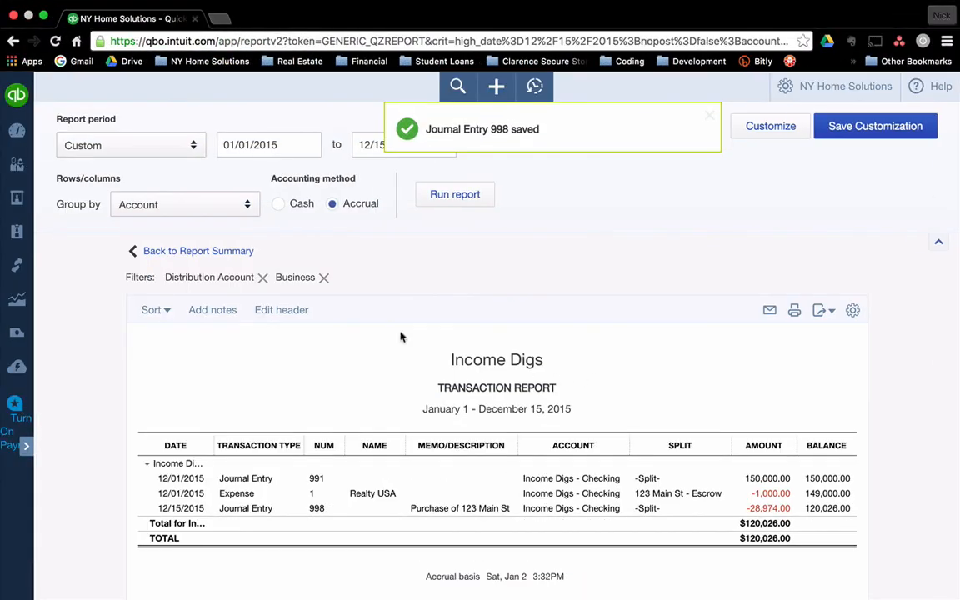
- Return from the transaction report to the Balance Sheet and review its bank, fixed asset, long-term liability and equity lines
click(192, 260)
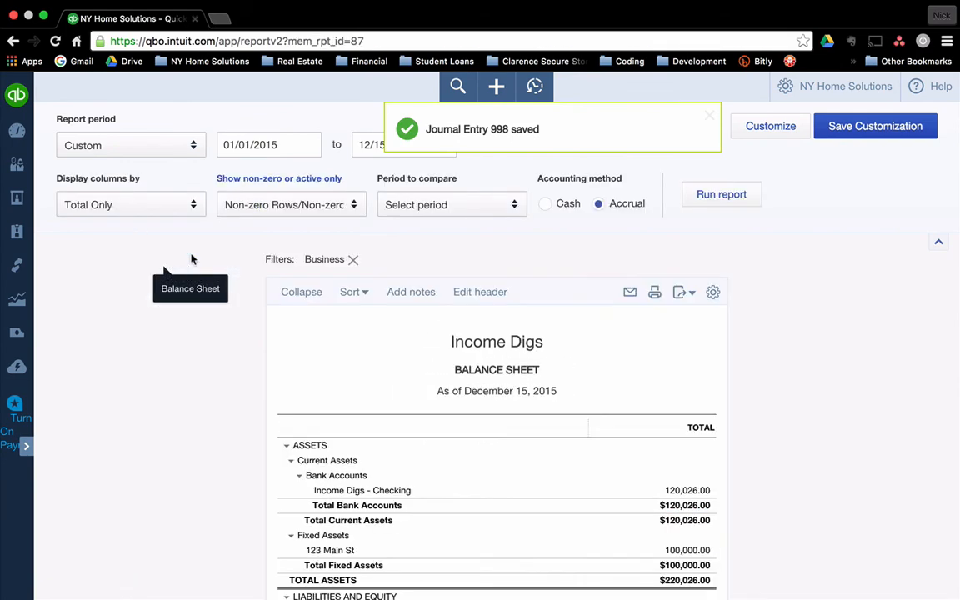
scroll(767, 426, down, 1)
scroll(777, 430, down, 4)
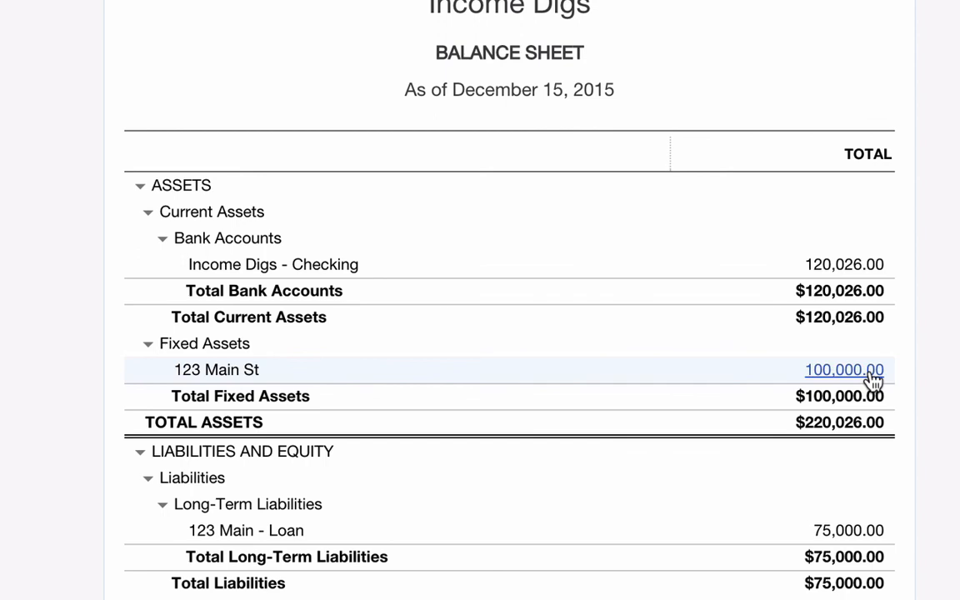
scroll(873, 377, down, 5)
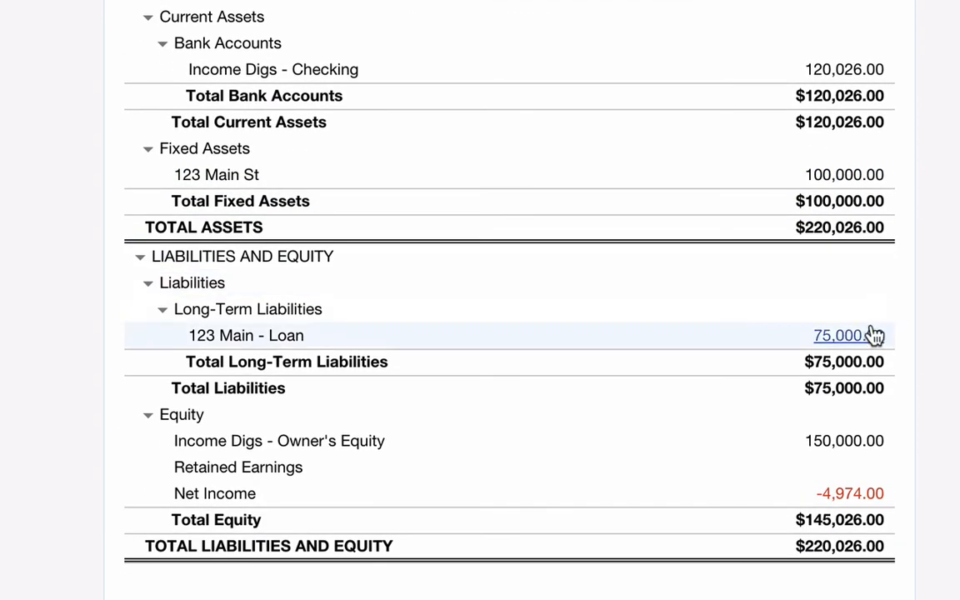